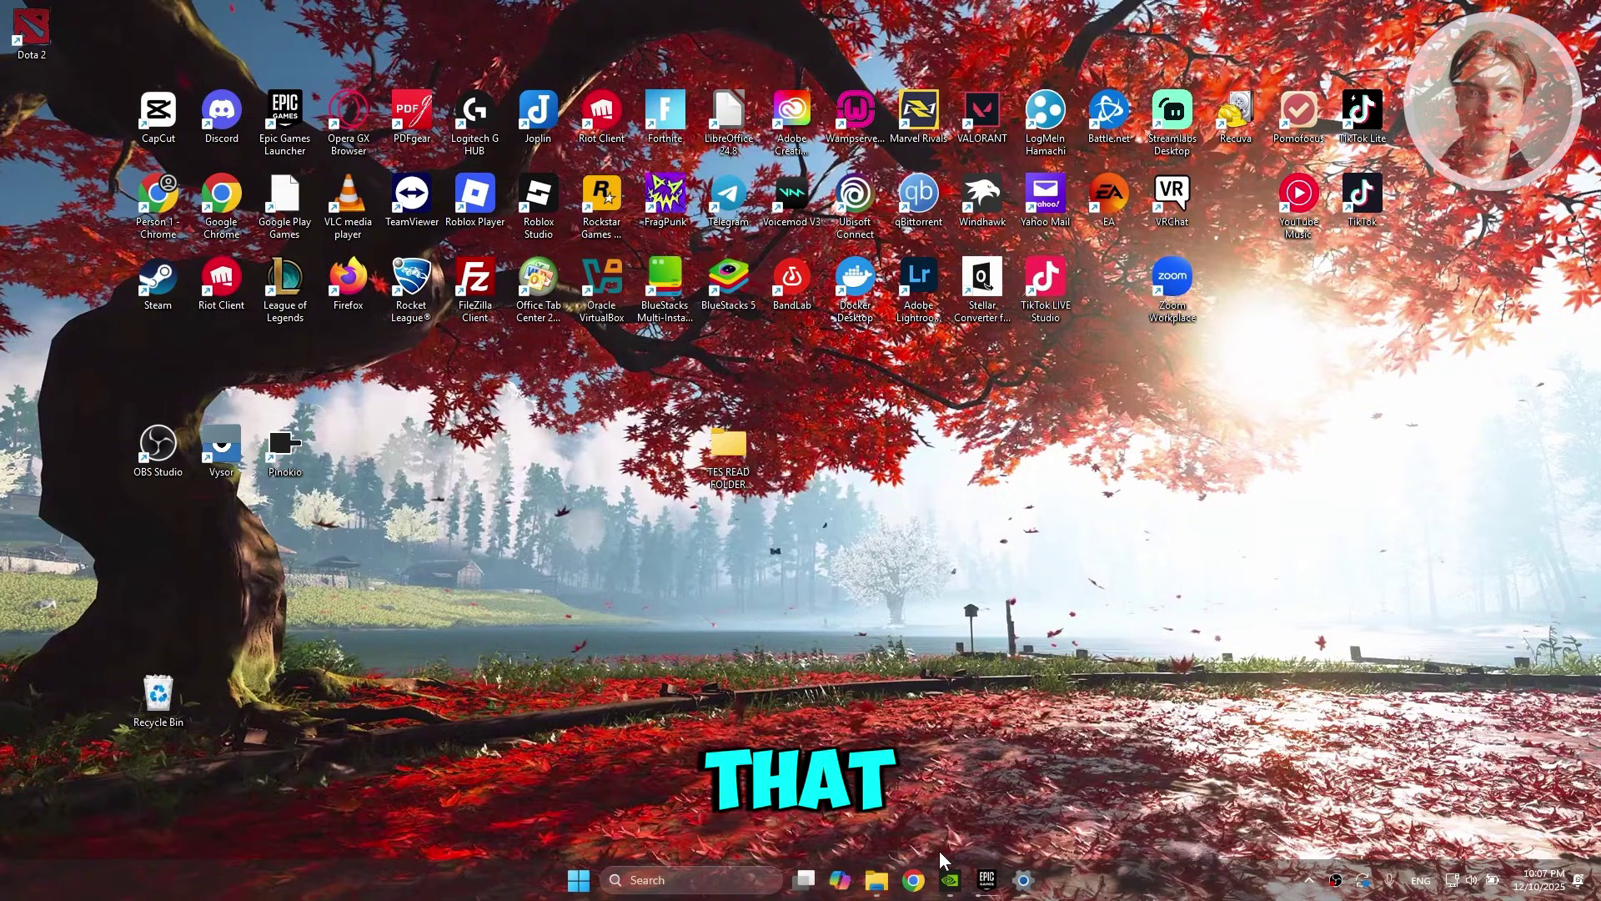
- Open the NVIDIA app, check the graphics driver's update status and close the app
{"action": "left_click", "coordinate": [950, 880]}
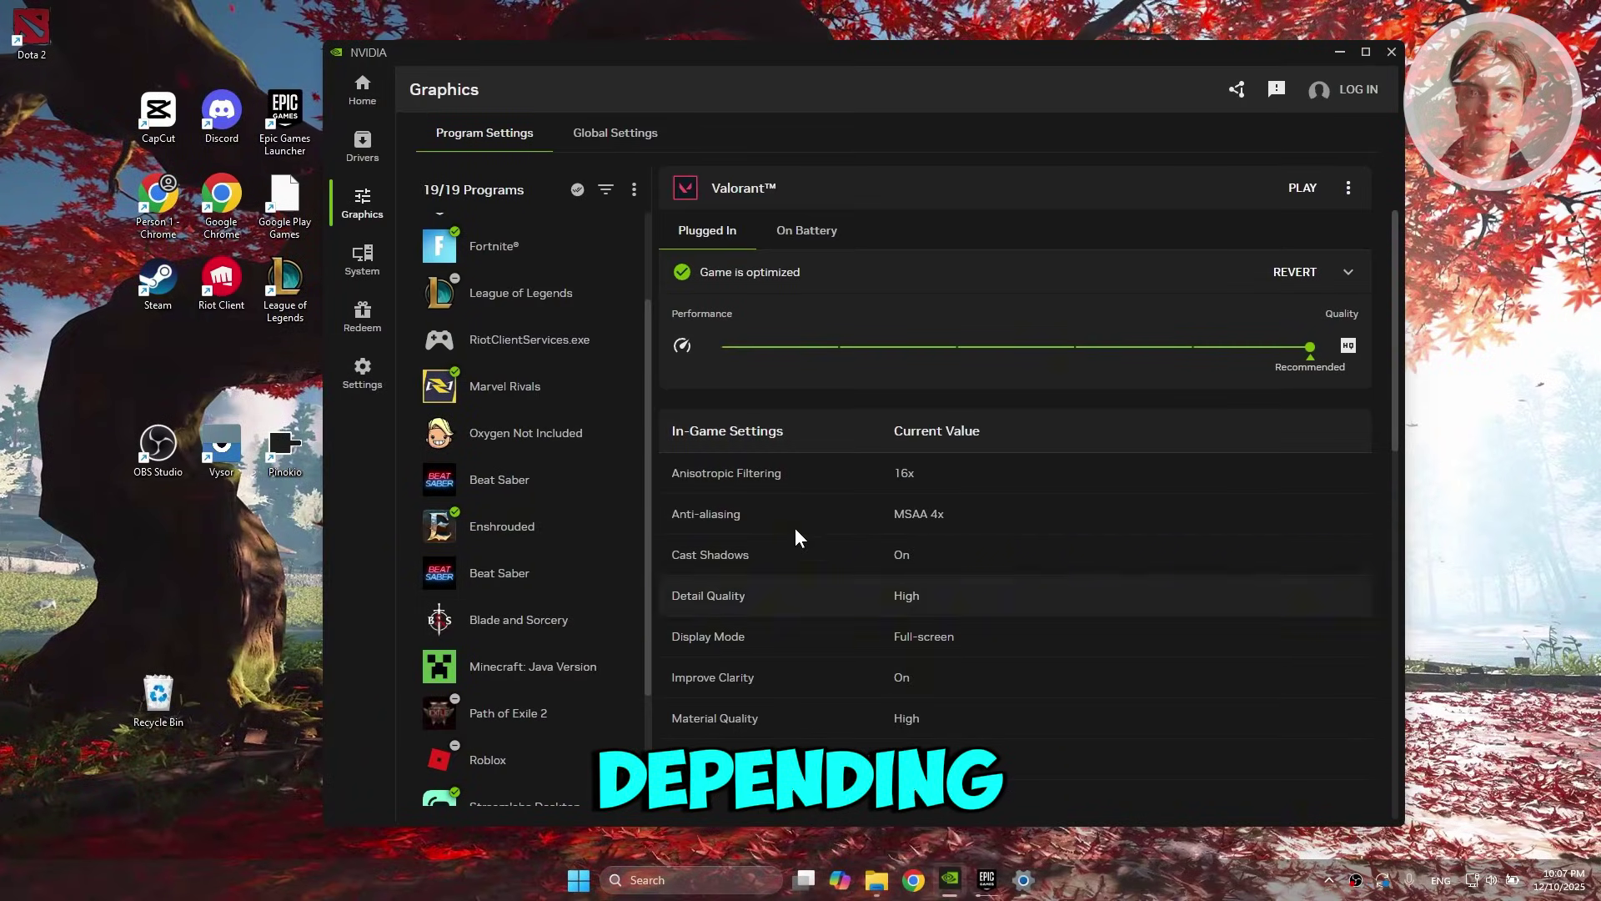
{"action": "left_click", "coordinate": [362, 140]}
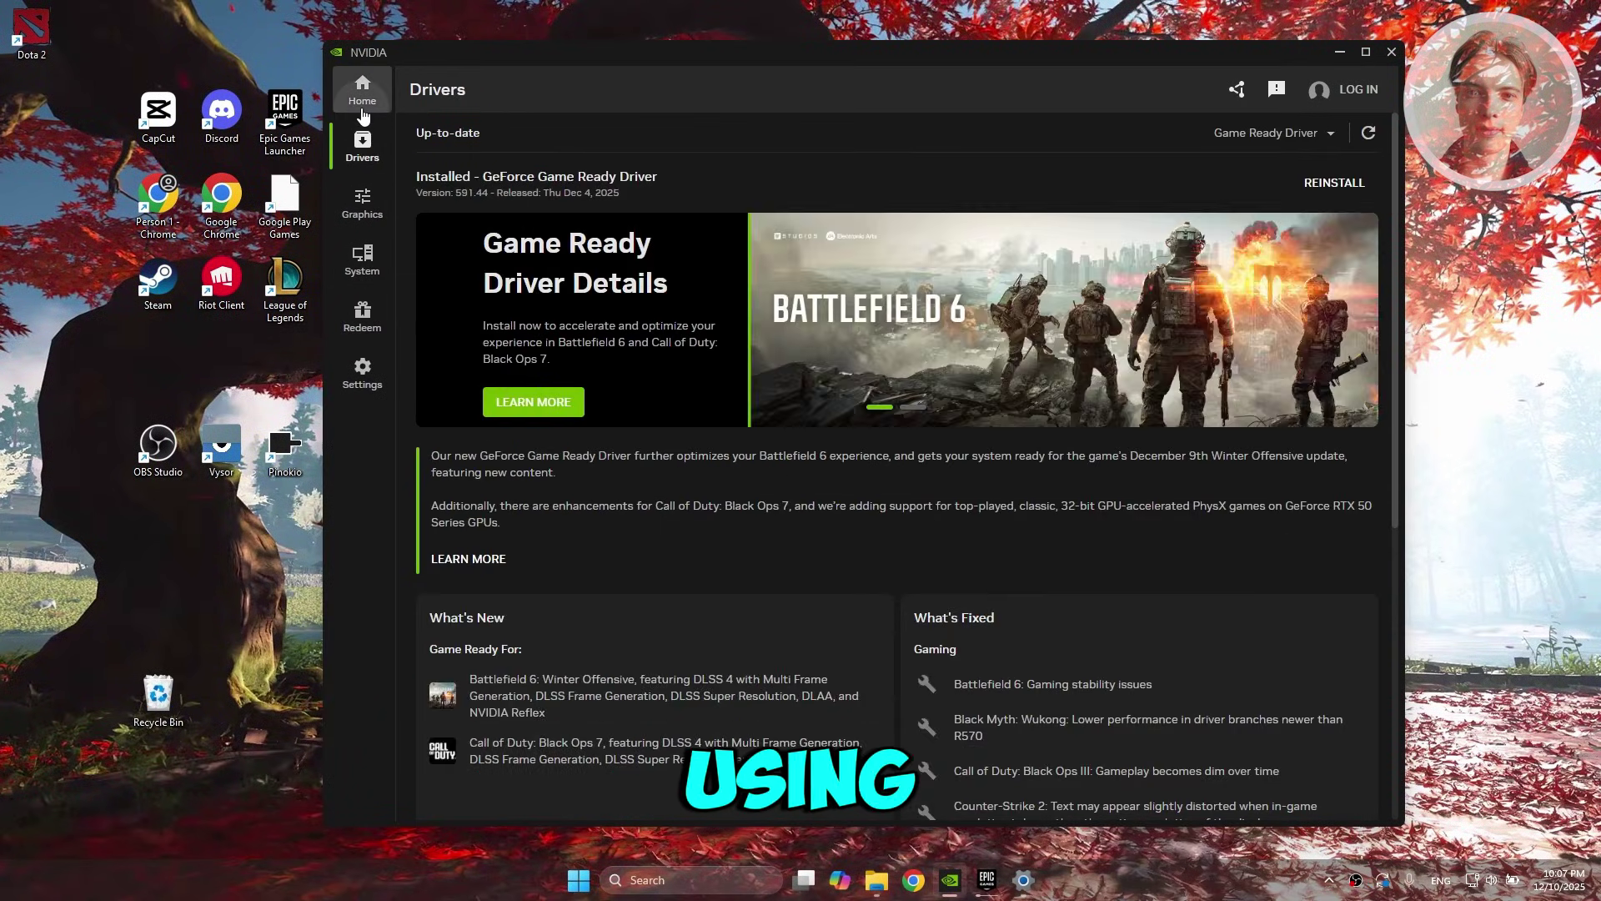
{"action": "left_click", "coordinate": [363, 109]}
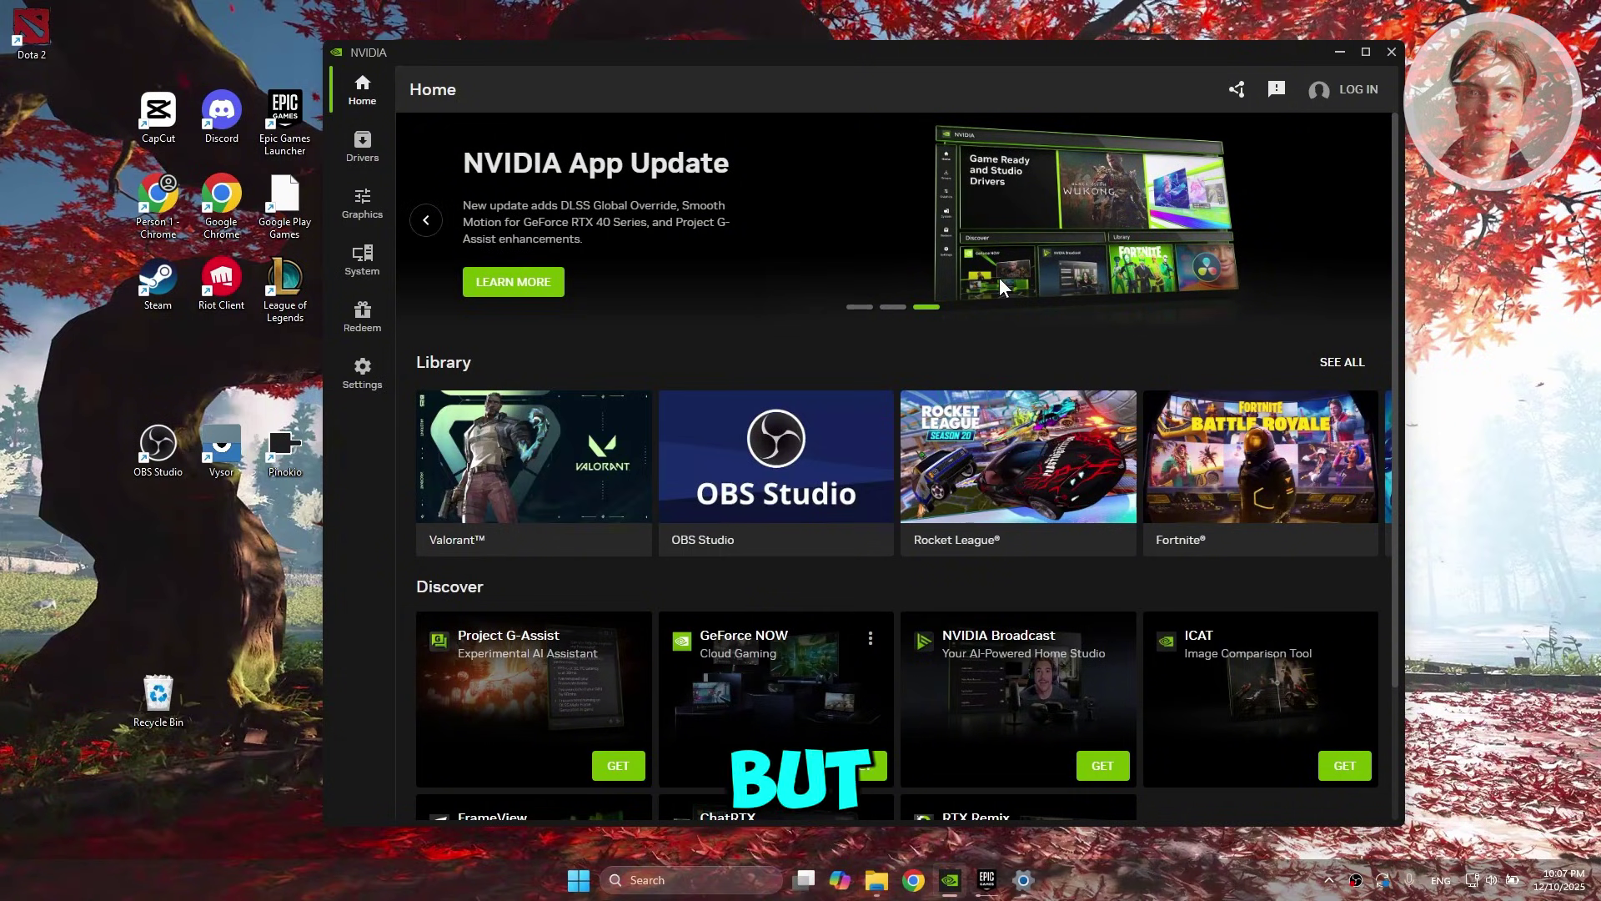
{"action": "left_click", "coordinate": [380, 143]}
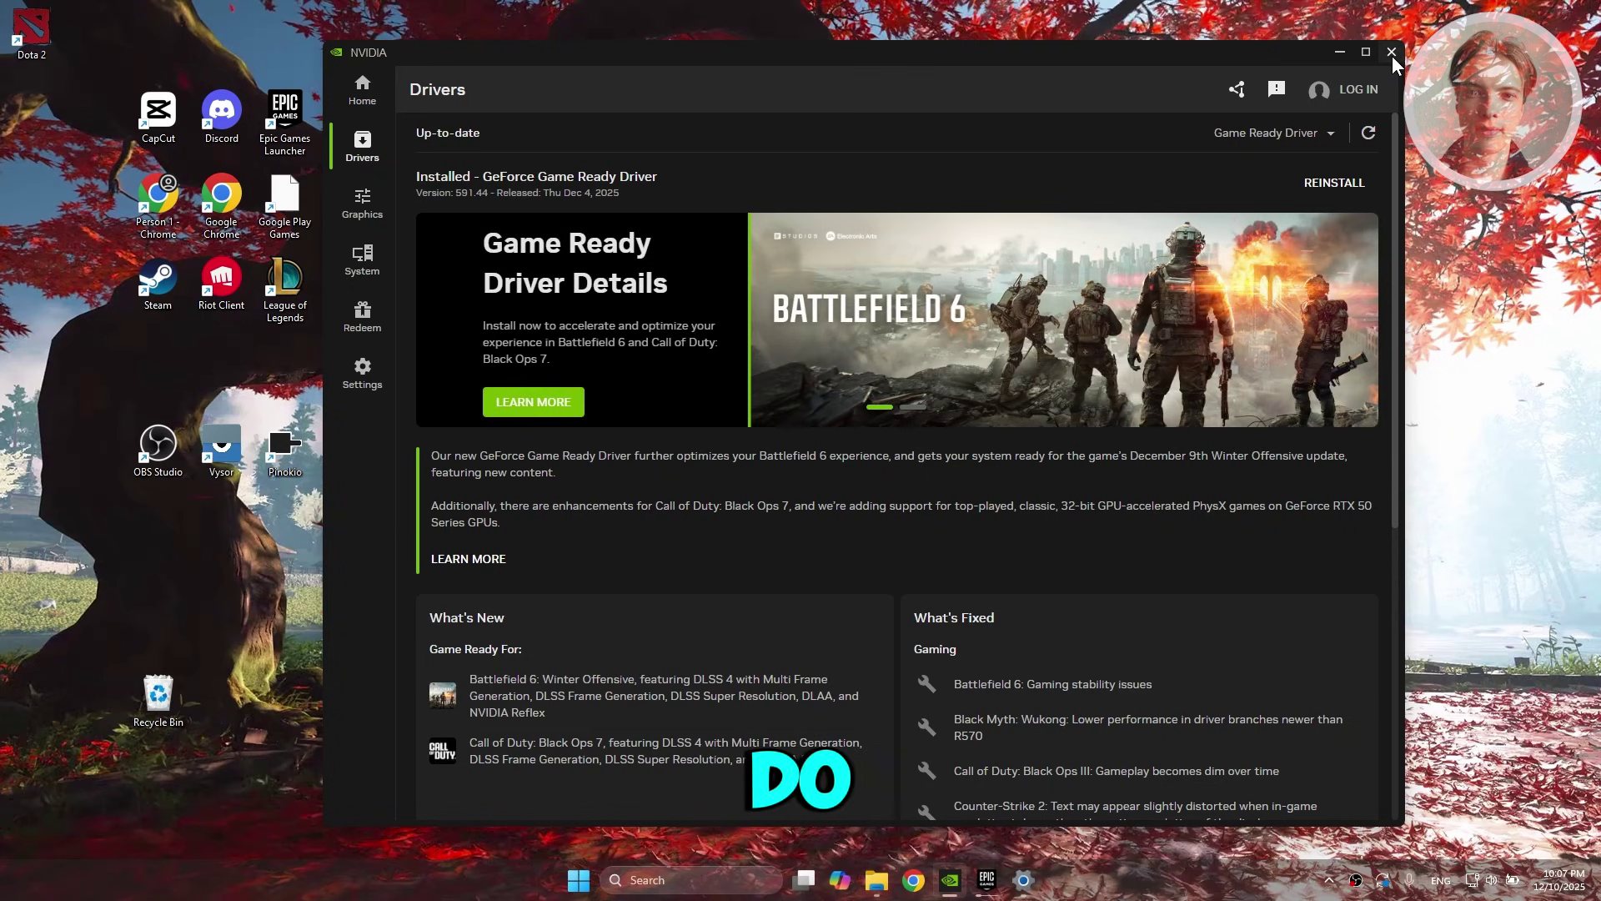
{"action": "left_click", "coordinate": [1392, 53]}
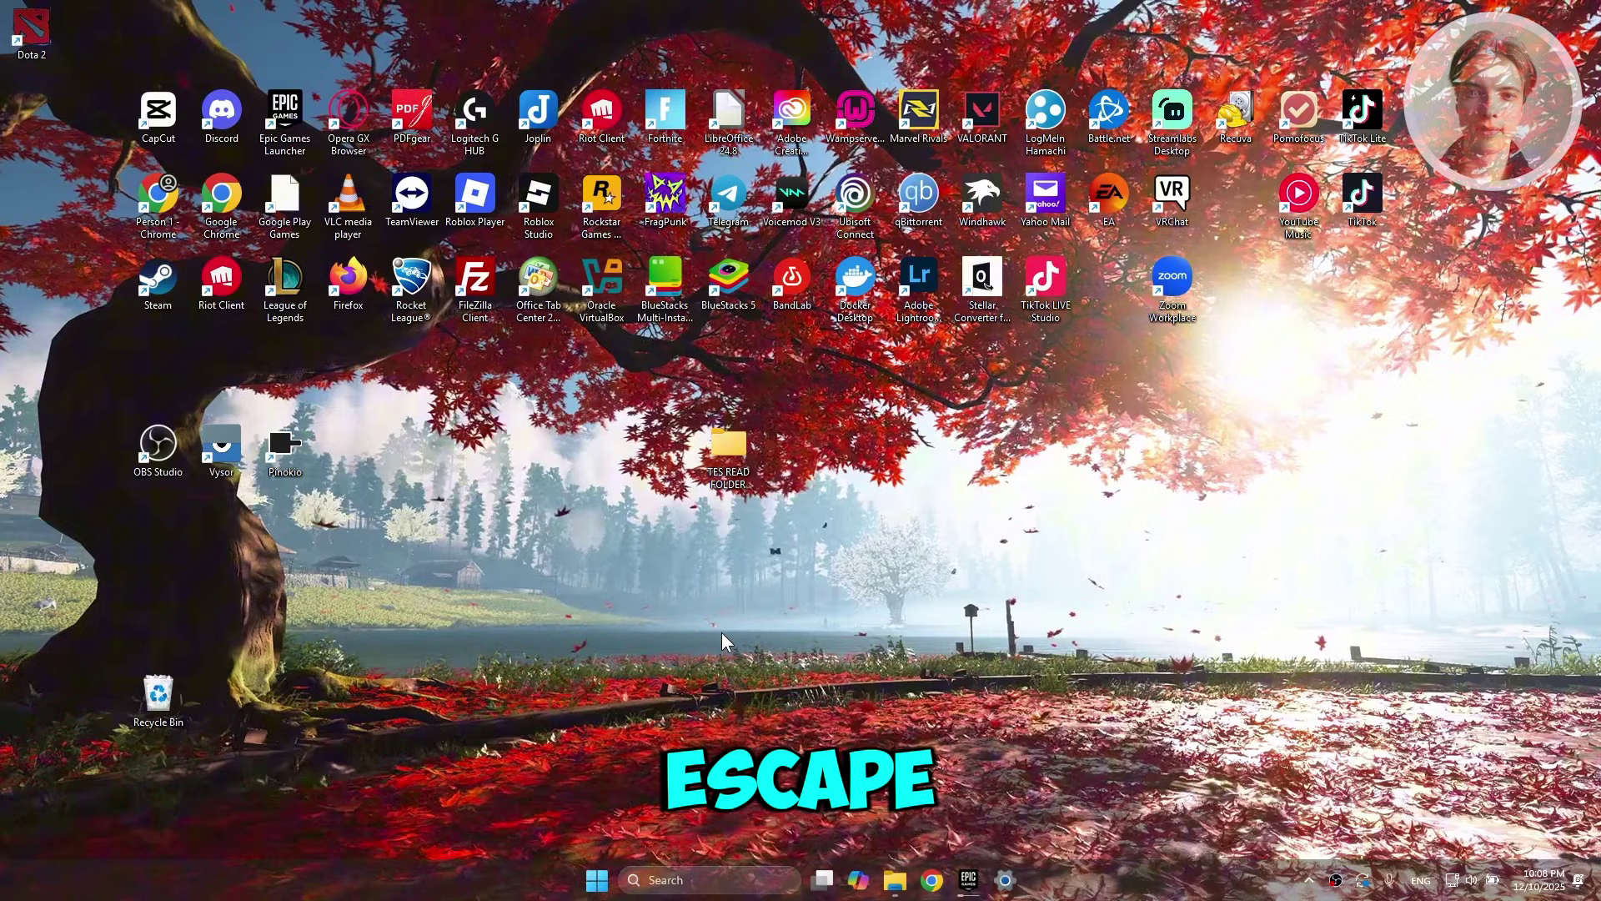
- Open Task Manager and examine the running apps and background processes for unneeded programs
{"action": "key", "text": "ctrl+shift+Escape"}
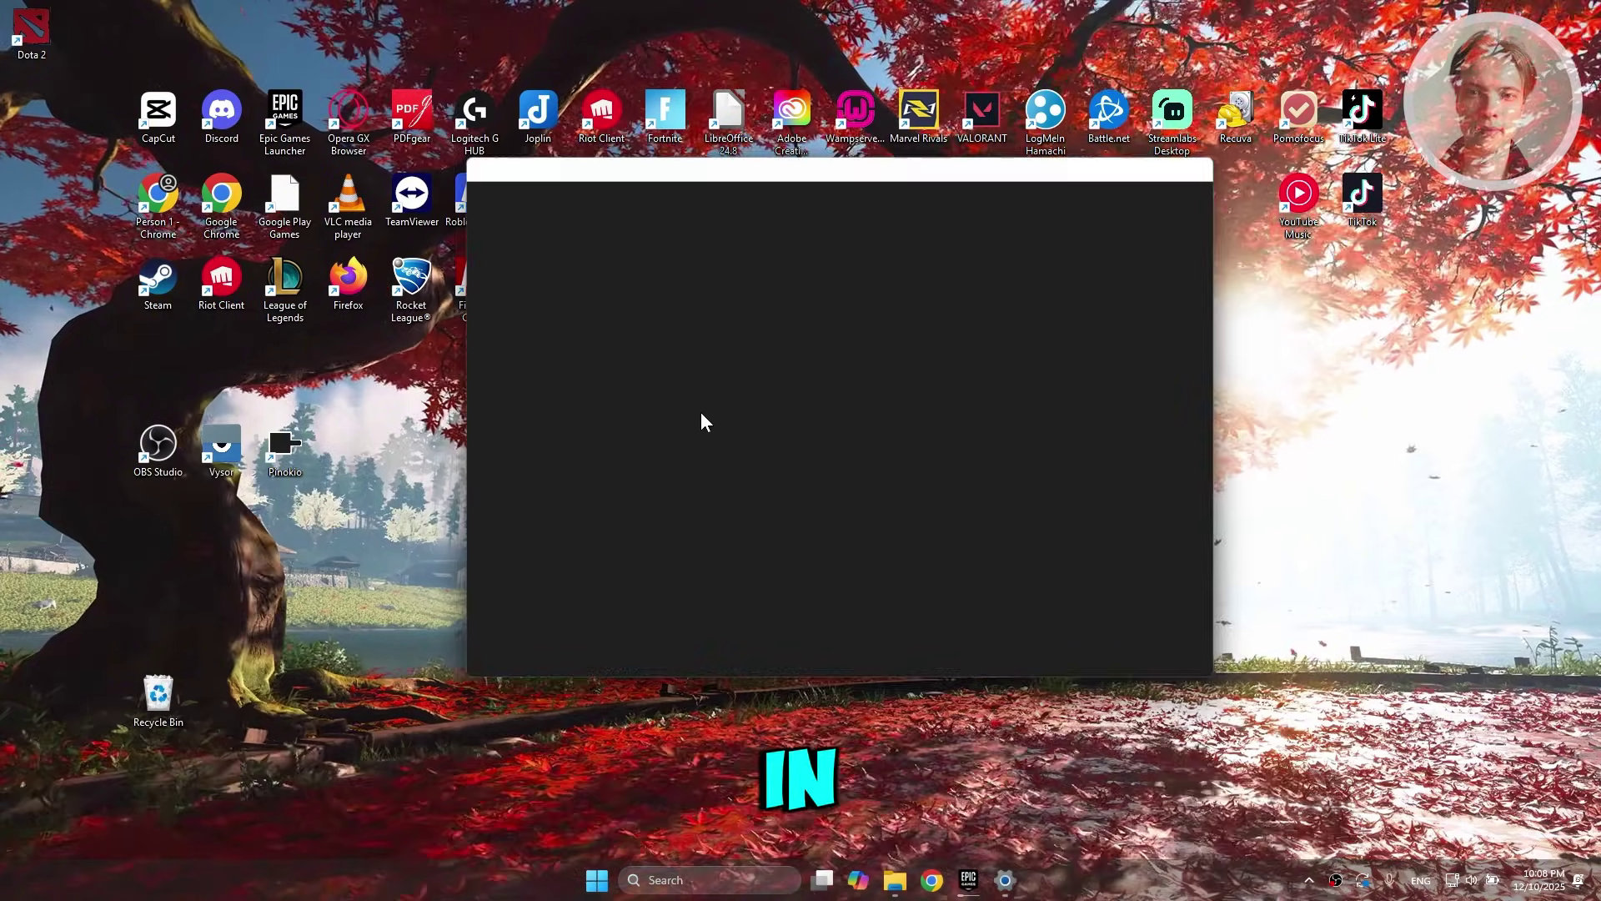
{"action": "left_click_drag", "start_coordinate": [1031, 176], "coordinate": [1055, 128]}
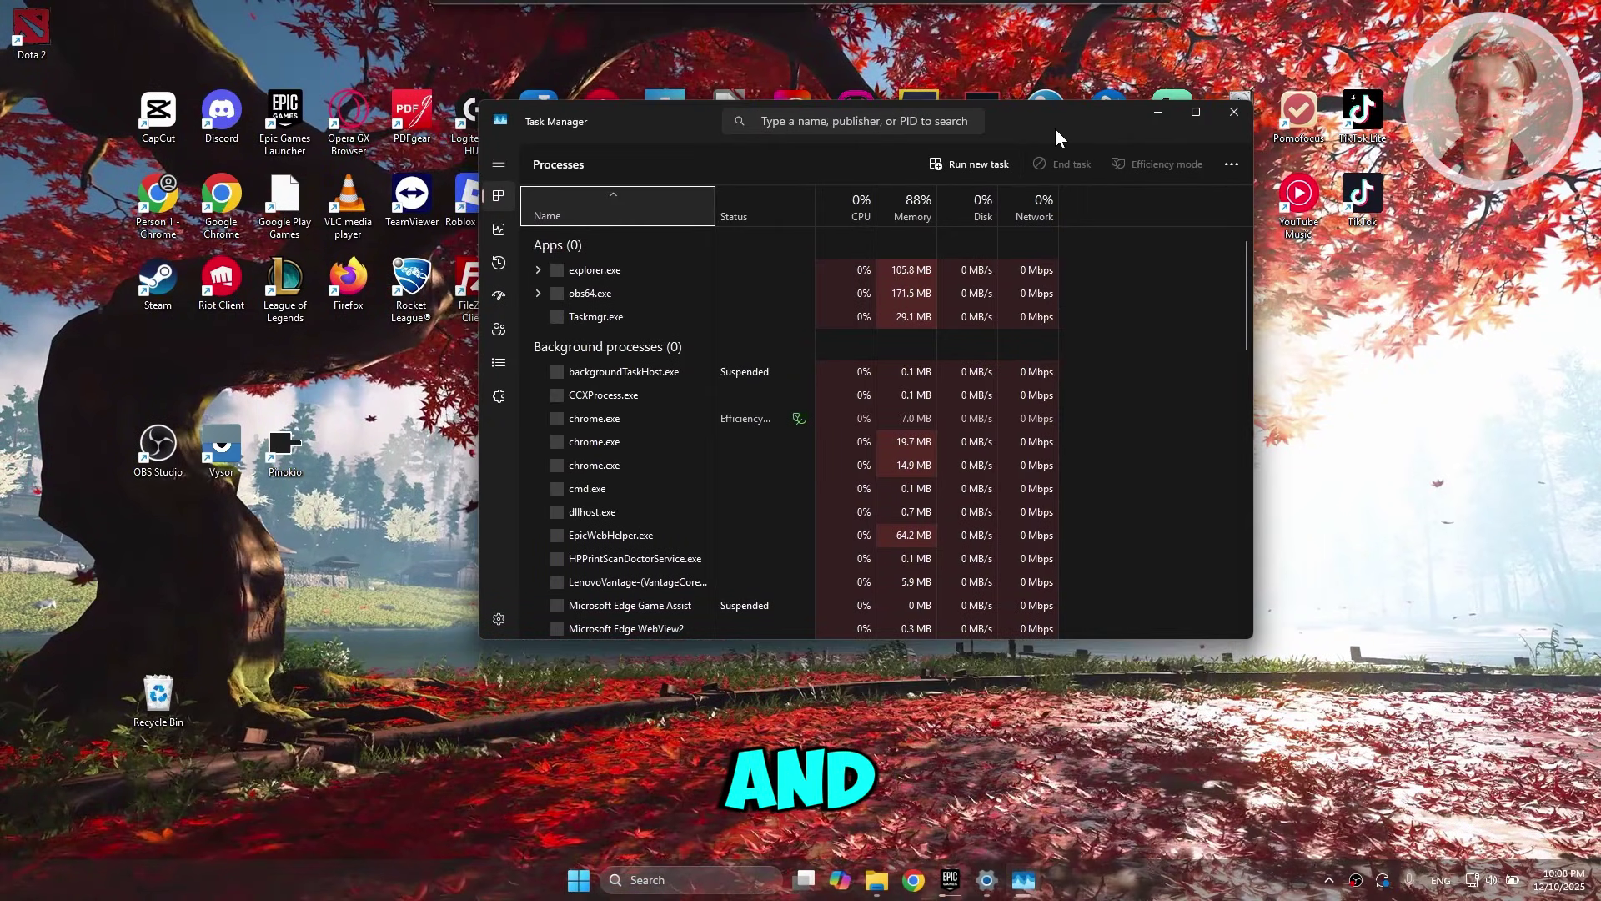
{"action": "scroll", "coordinate": [651, 323], "scroll_direction": "down", "scroll_amount": 5}
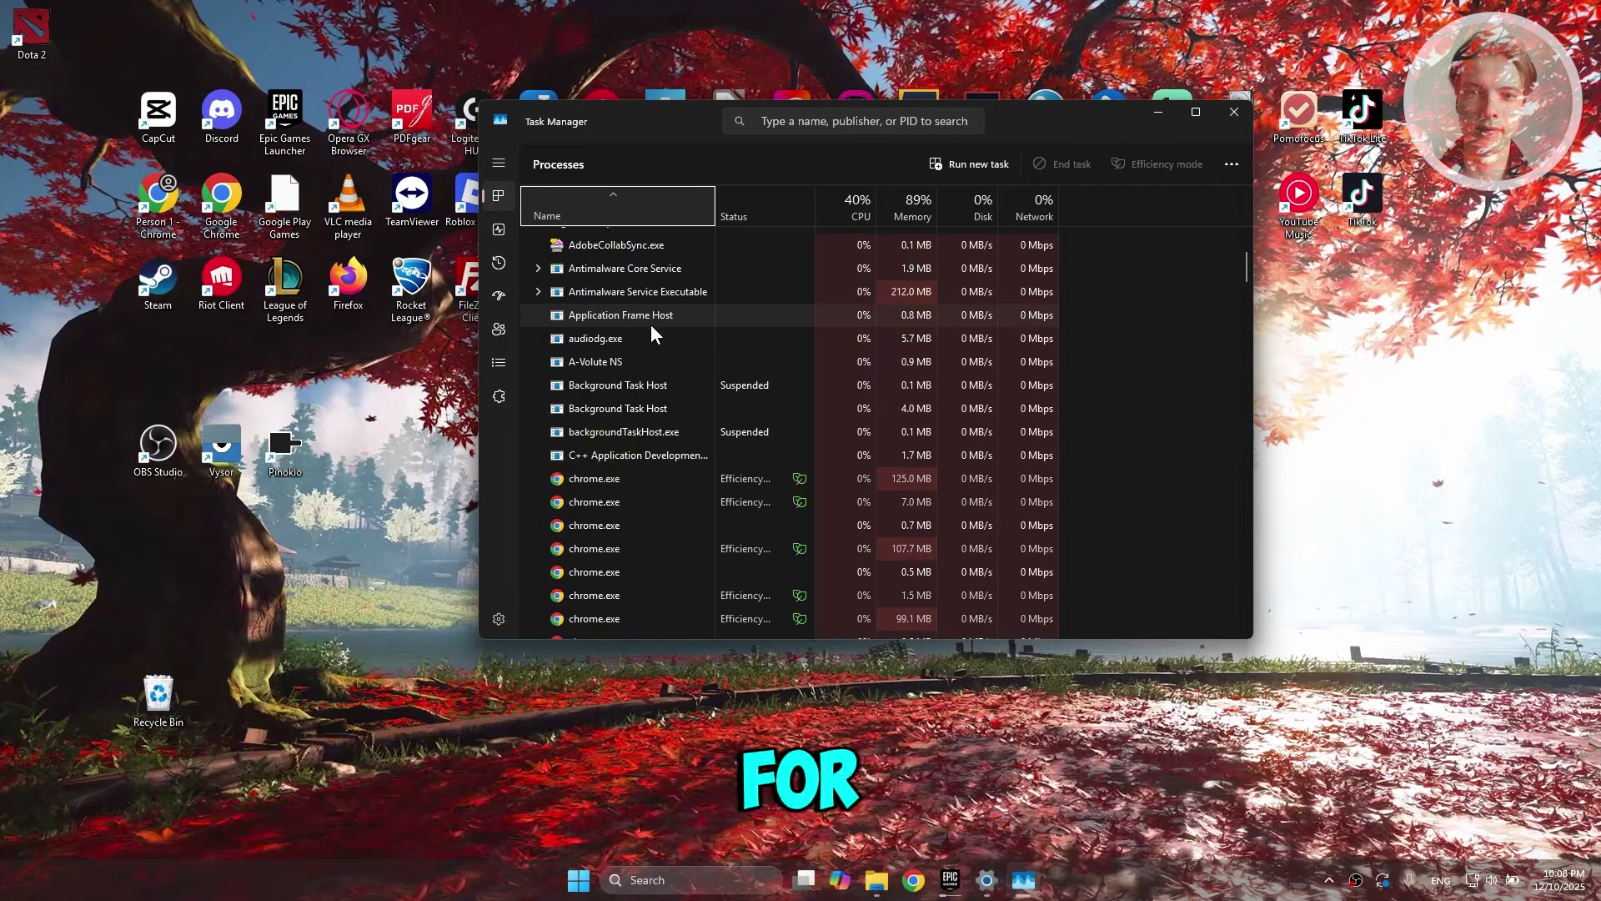
{"action": "scroll", "coordinate": [650, 332], "scroll_direction": "up", "scroll_amount": 4}
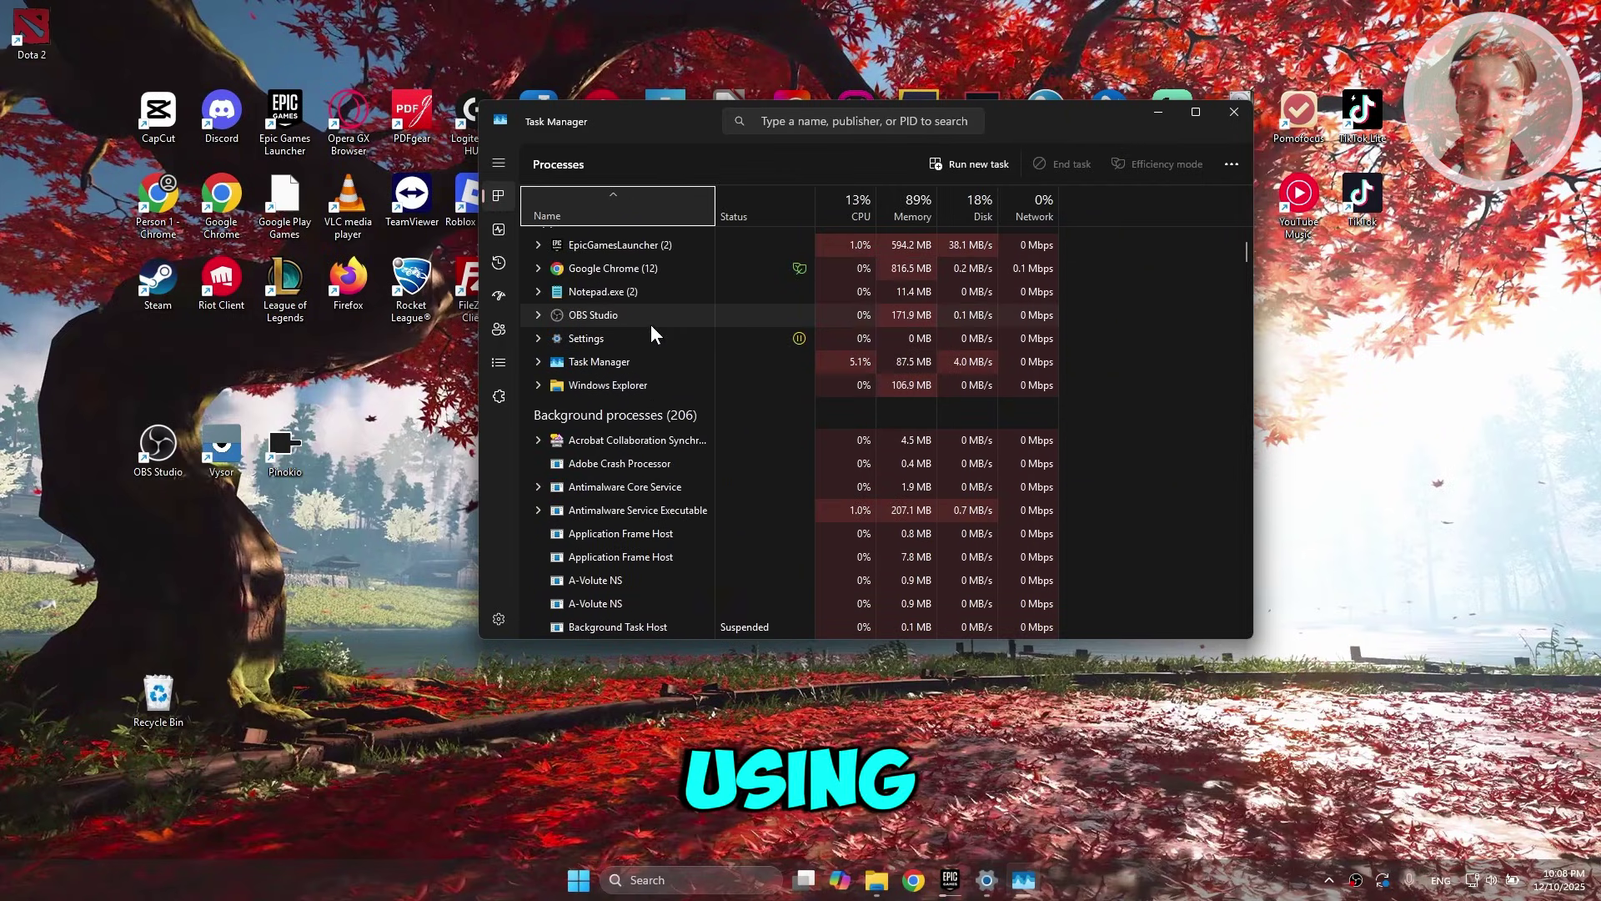
{"action": "left_click", "coordinate": [644, 263]}
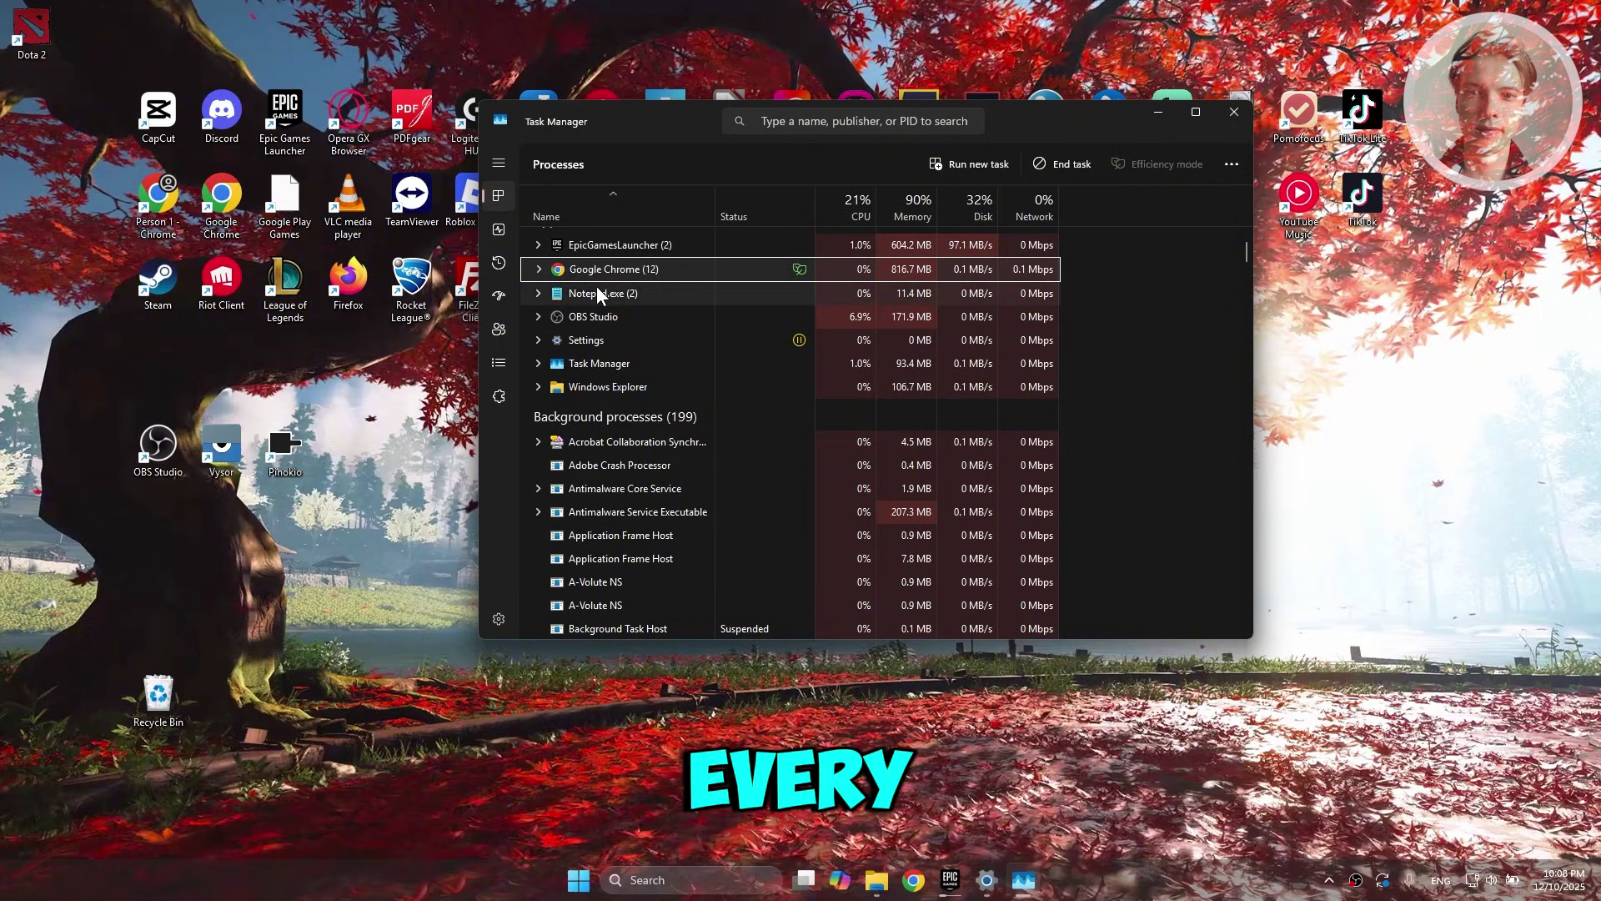
{"action": "scroll", "coordinate": [649, 464], "scroll_direction": "down", "scroll_amount": 6}
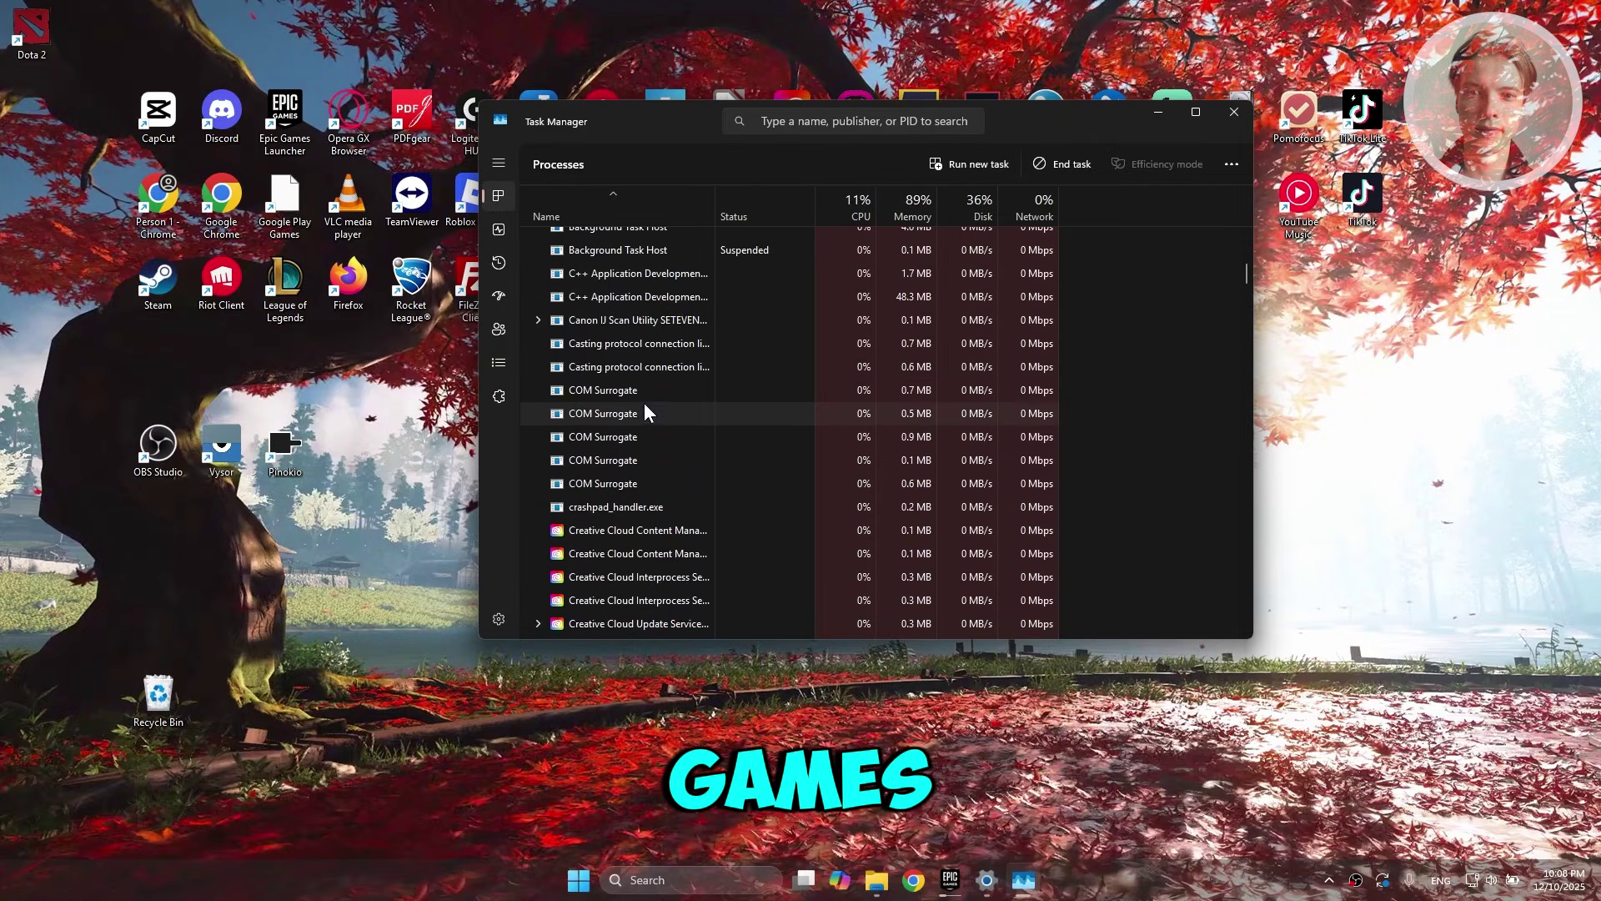
{"action": "scroll", "coordinate": [617, 368], "scroll_direction": "down", "scroll_amount": 1}
{"action": "scroll", "coordinate": [597, 388], "scroll_direction": "up", "scroll_amount": 2}
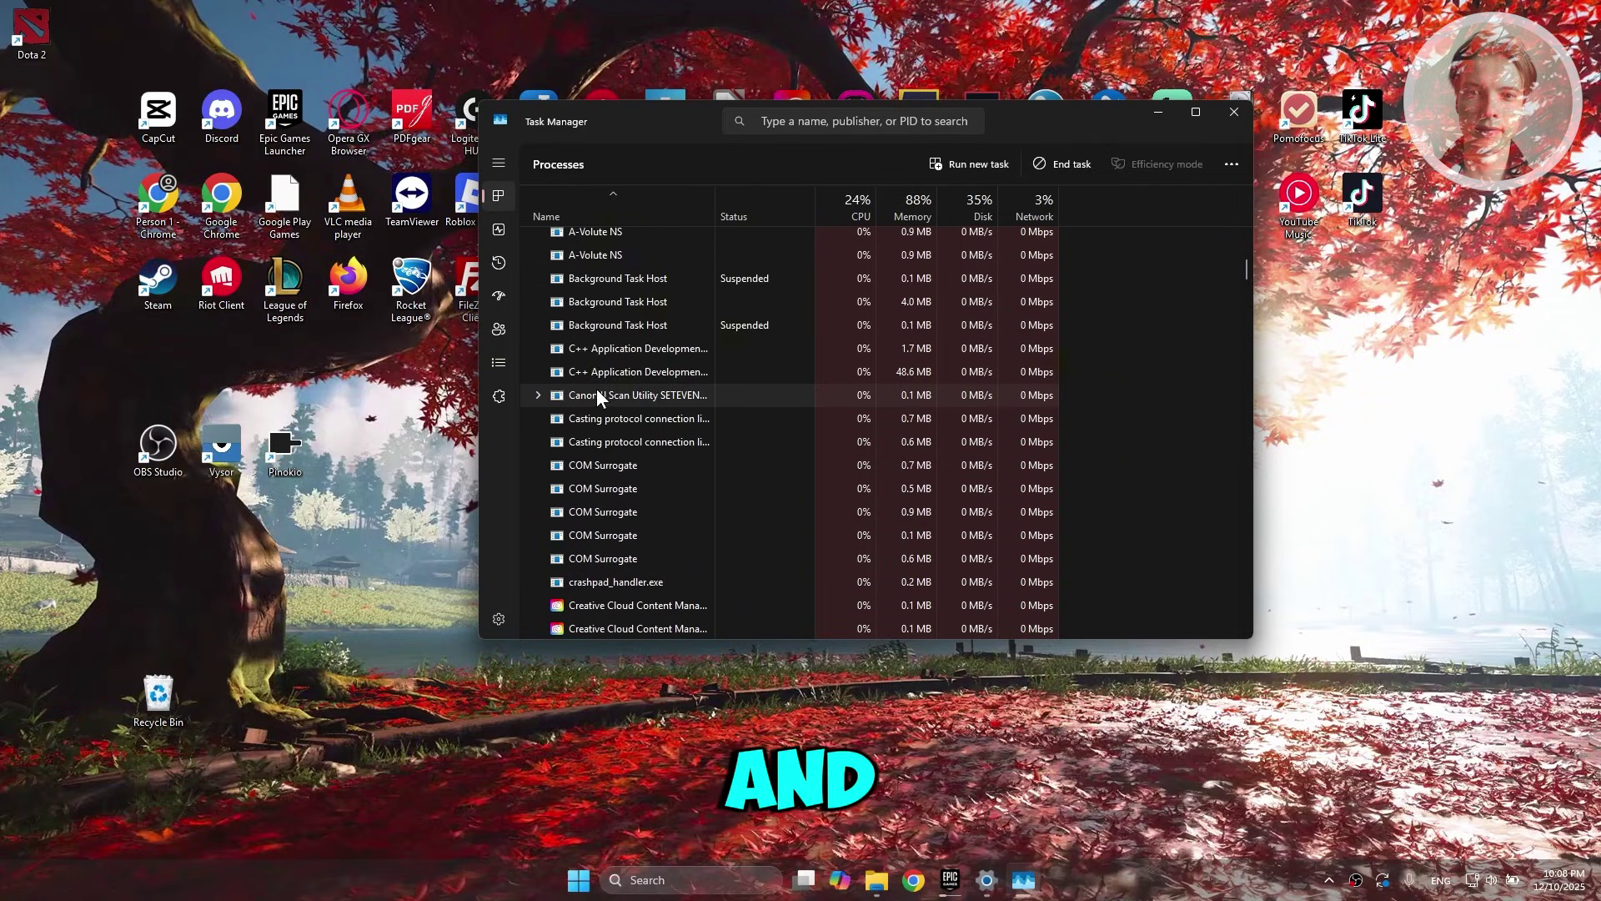
{"action": "scroll", "coordinate": [597, 389], "scroll_direction": "up", "scroll_amount": 5}
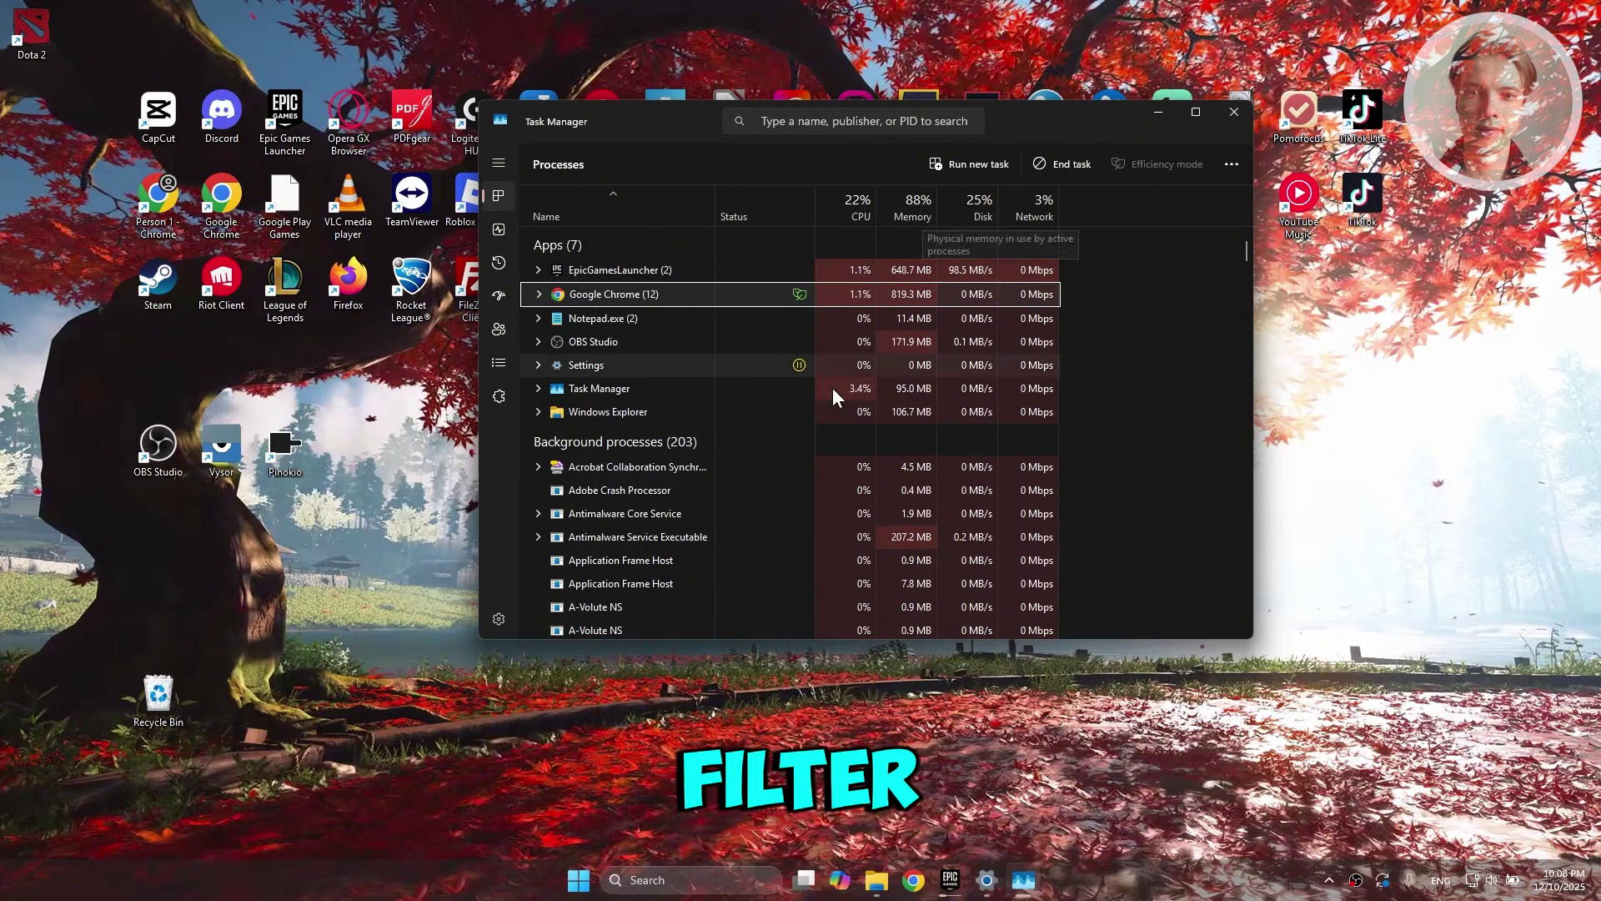
- Sort the processes by memory usage and view the available actions for Steam Client WebHelper
{"action": "left_click", "coordinate": [913, 209]}
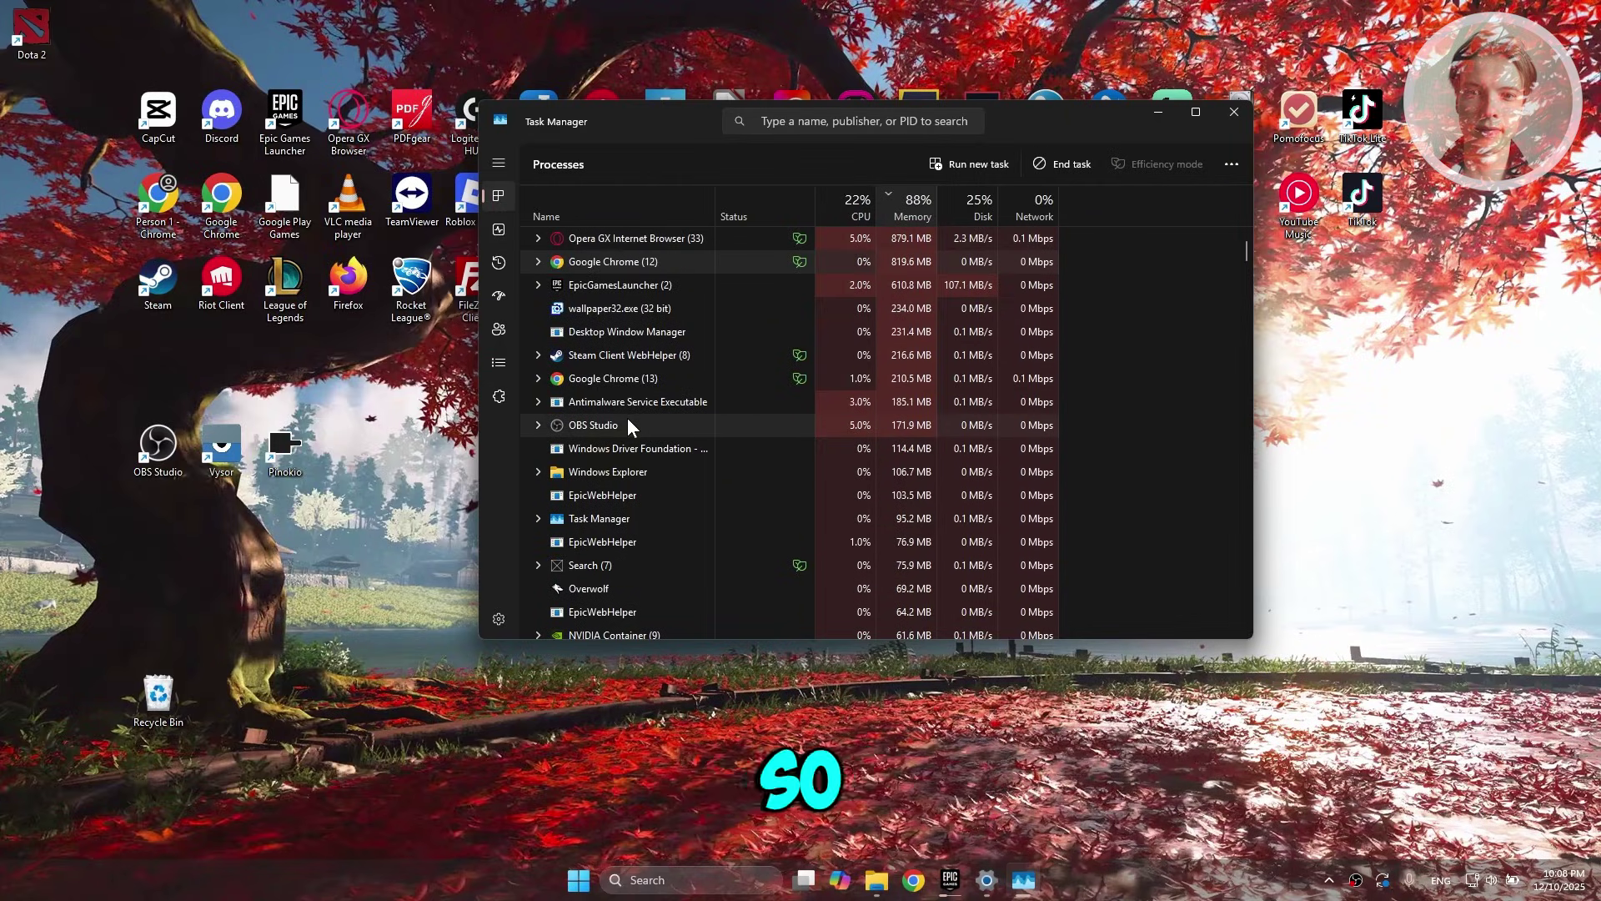
{"action": "right_click", "coordinate": [603, 354]}
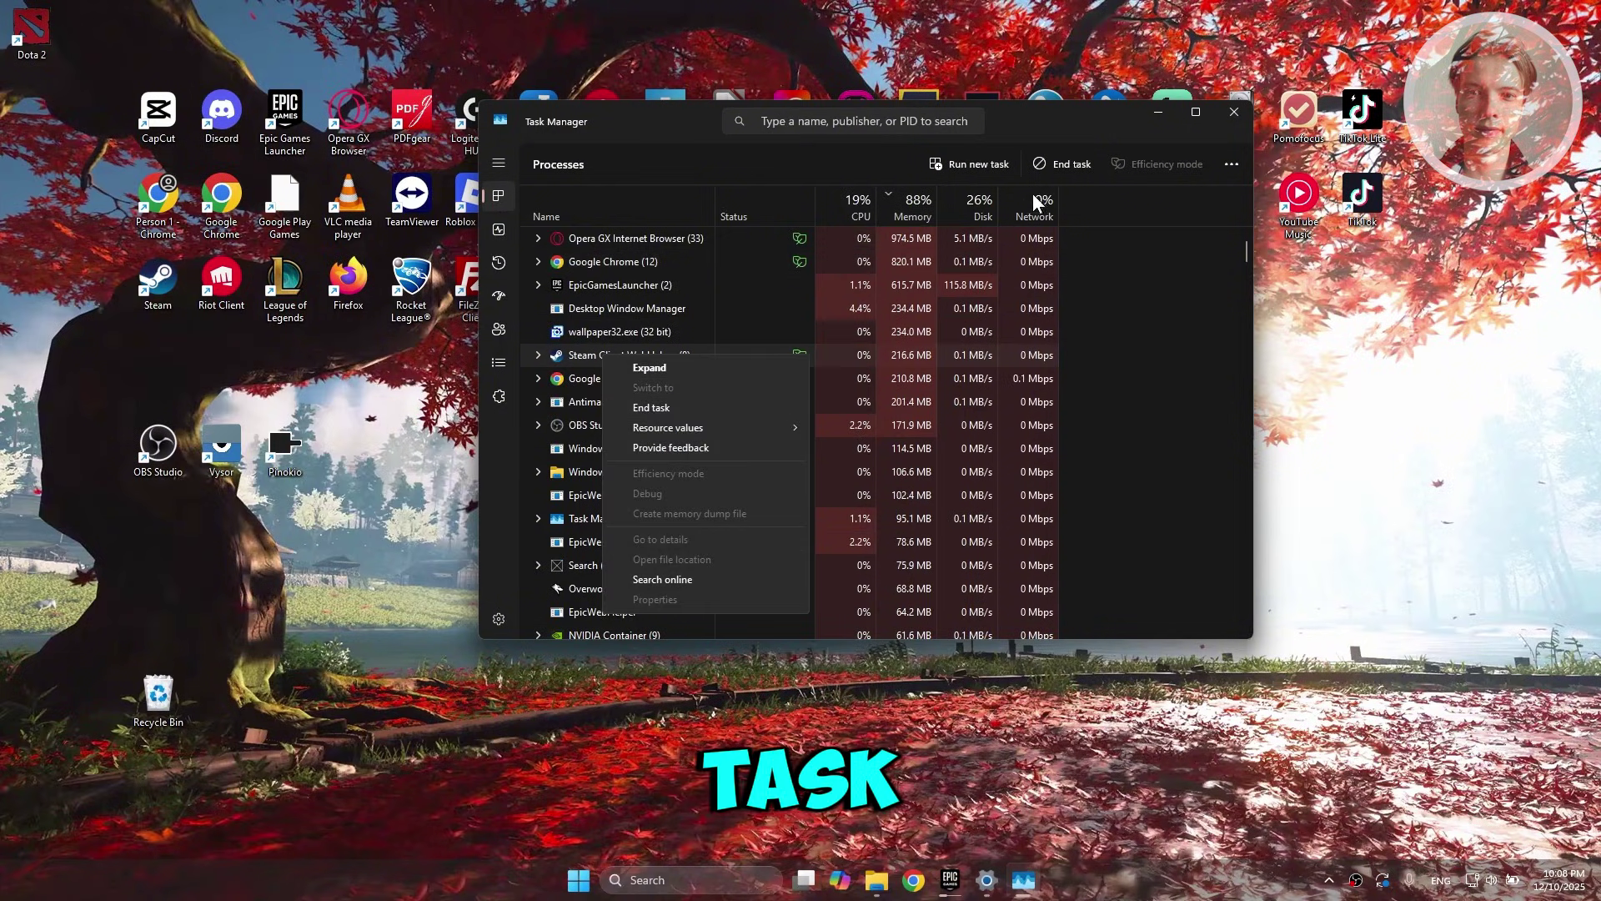
{"action": "left_click", "coordinate": [1096, 123]}
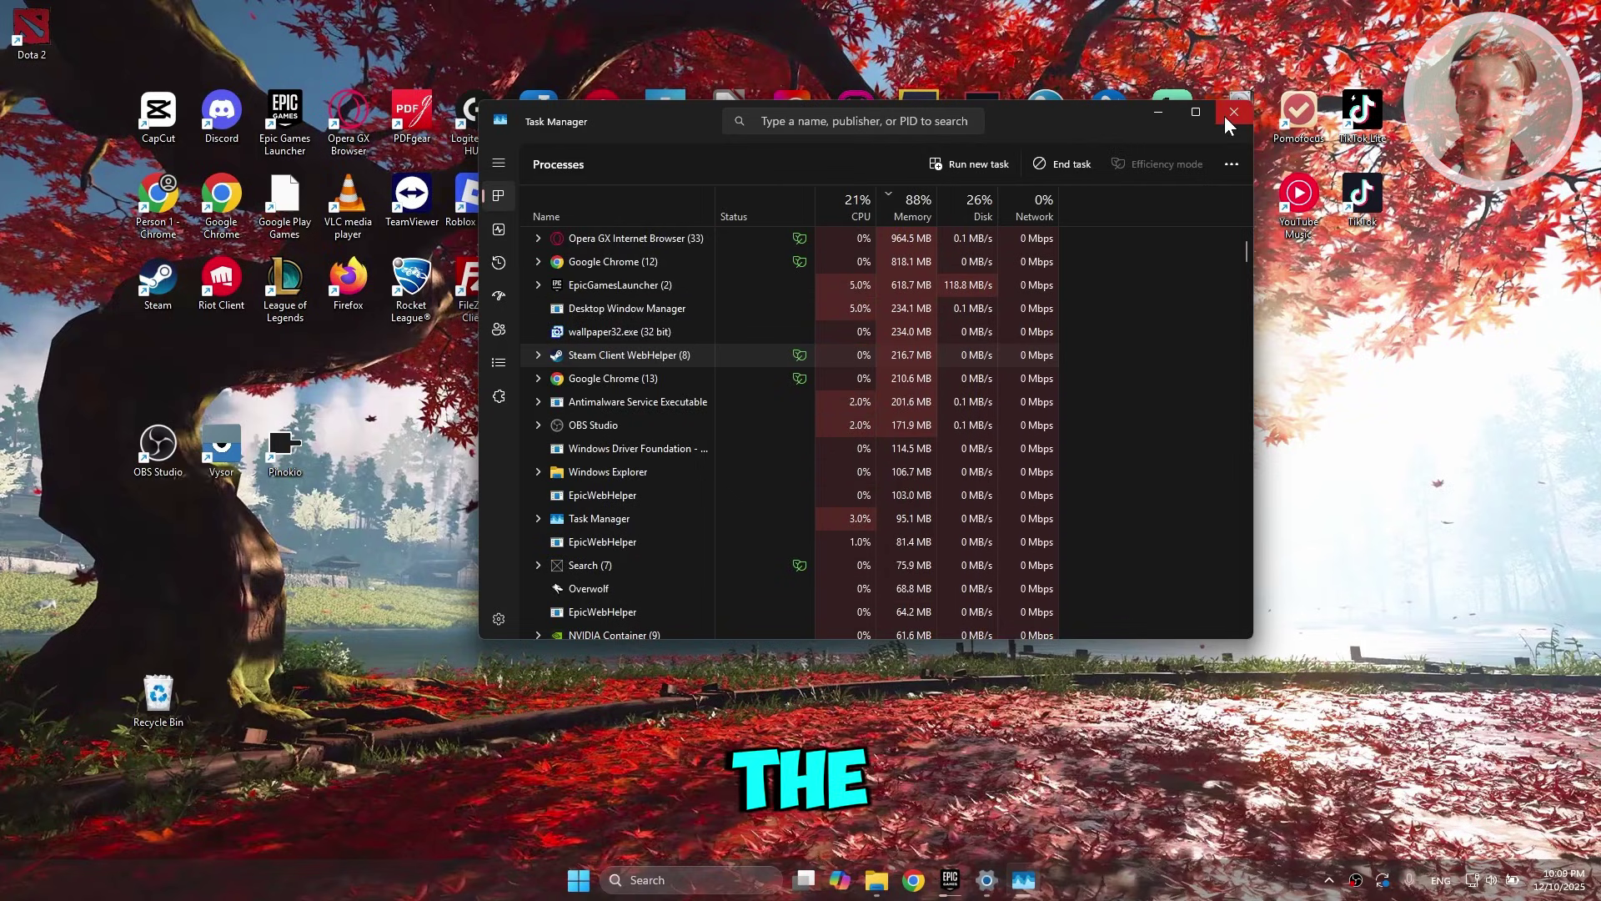
- Review the startup apps and the available actions for Spotify and lghub_system_tray.exe, and close Task Manager
{"action": "left_click", "coordinate": [498, 295]}
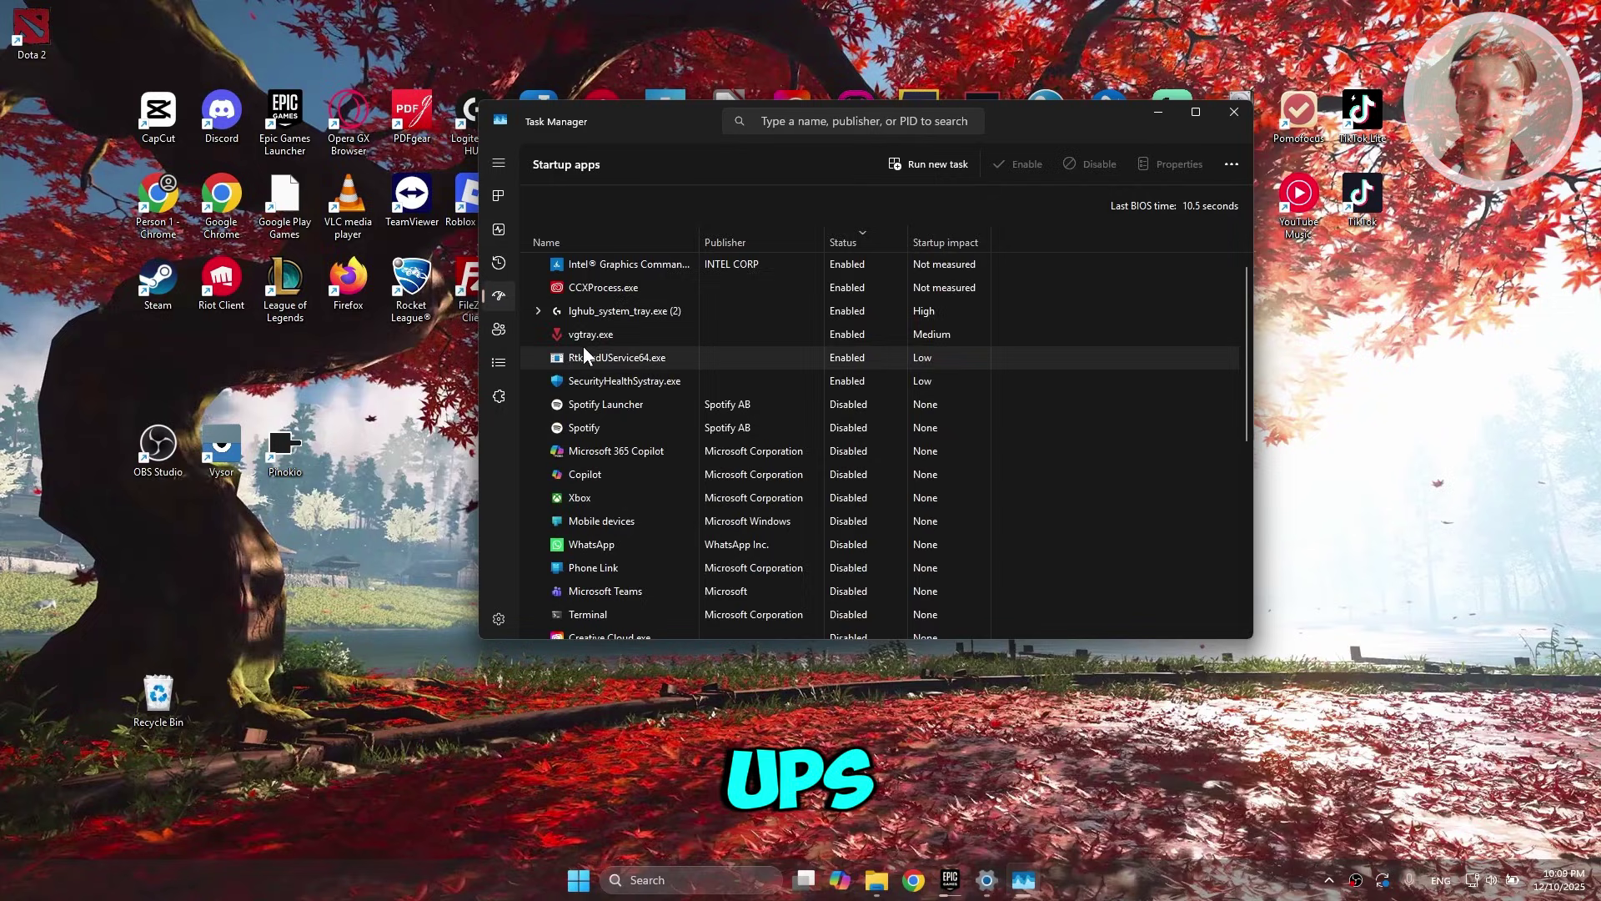
{"action": "scroll", "coordinate": [700, 322], "scroll_direction": "down", "scroll_amount": 3}
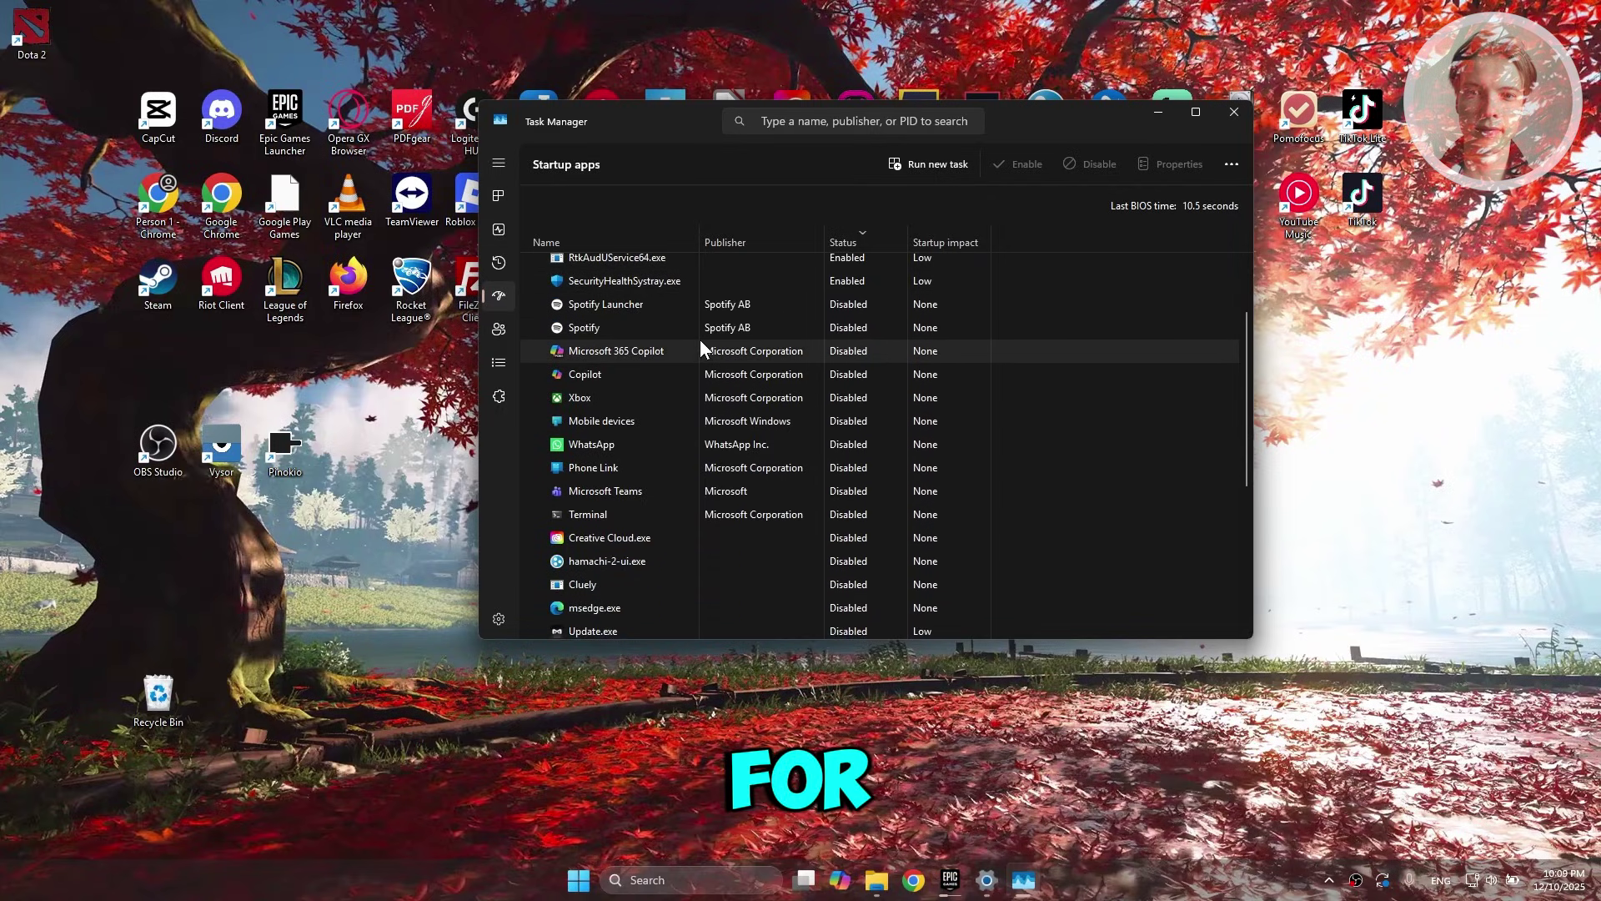
{"action": "scroll", "coordinate": [699, 339], "scroll_direction": "up", "scroll_amount": 3}
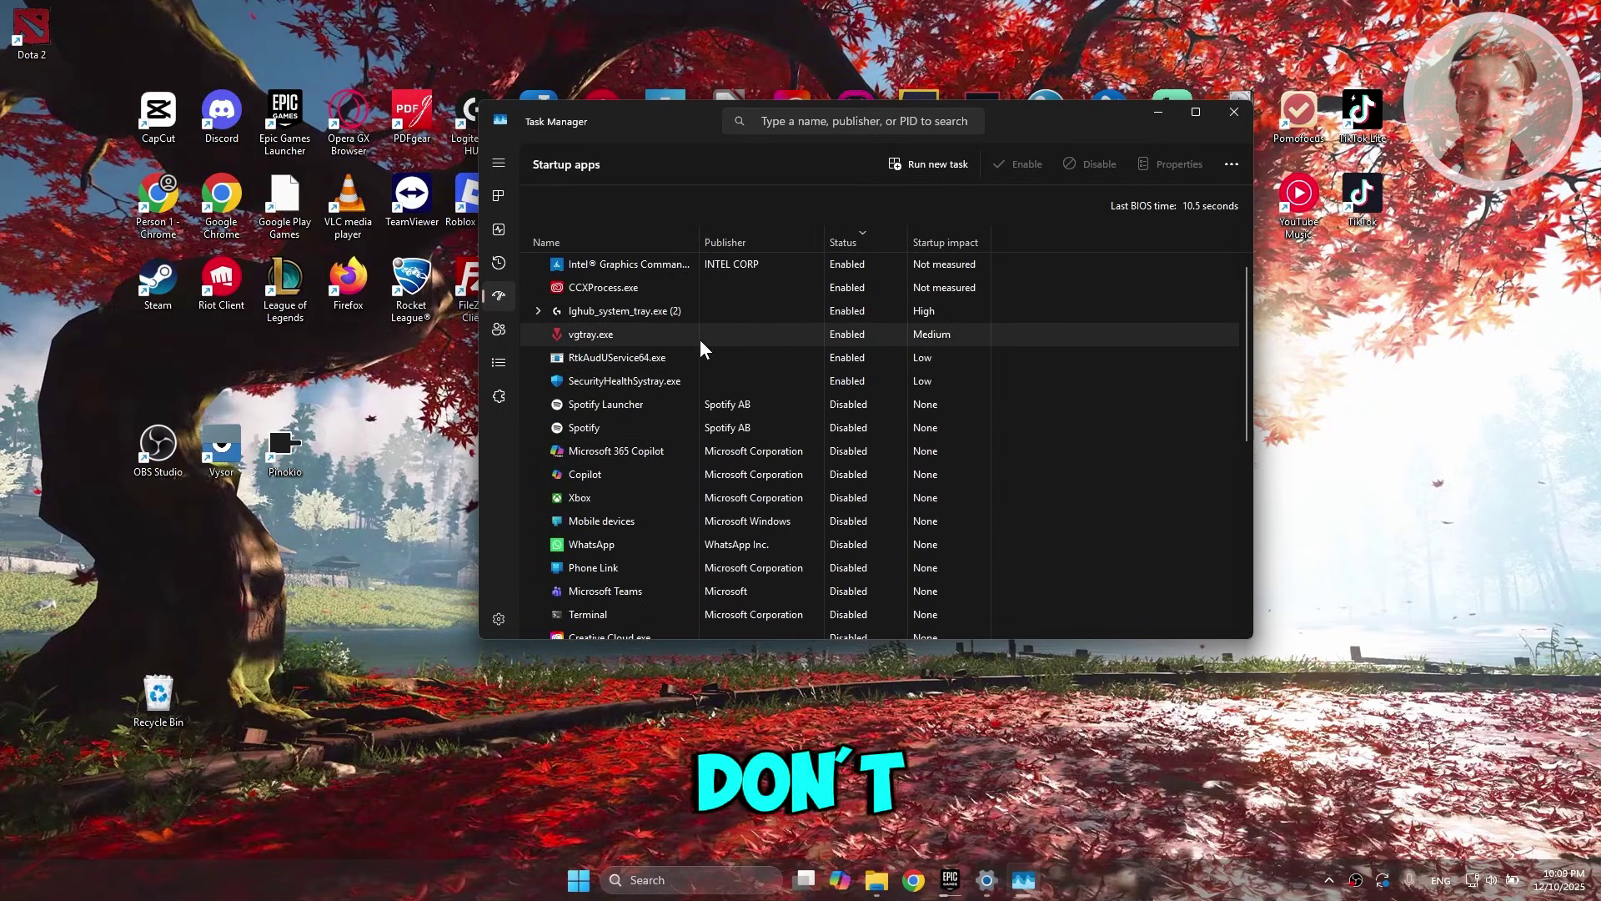
{"action": "right_click", "coordinate": [589, 427]}
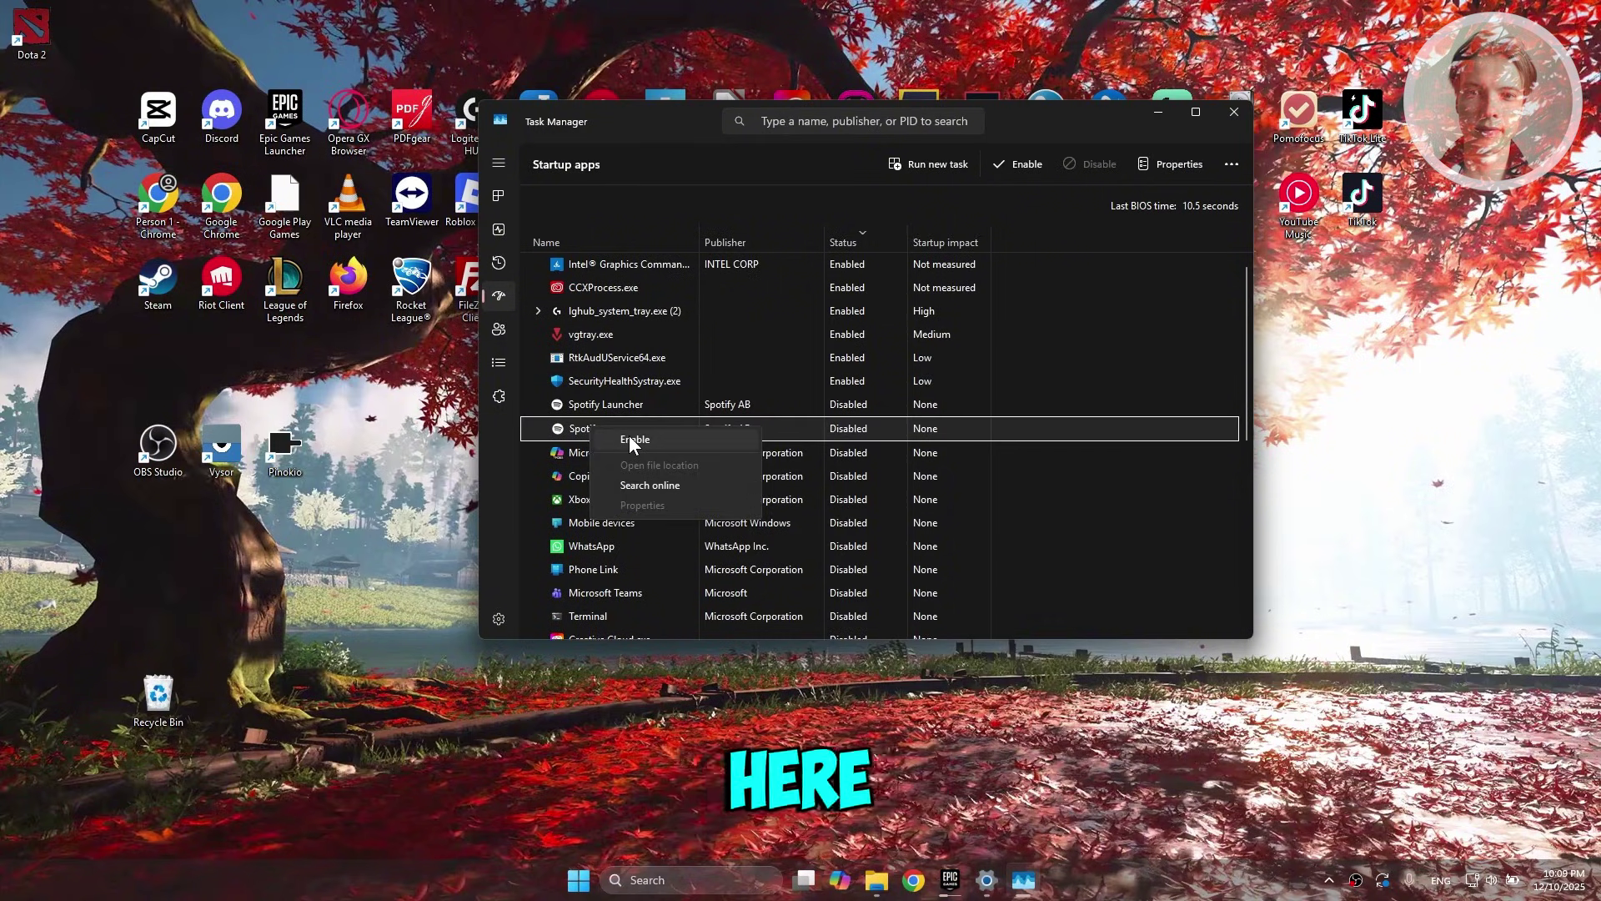
{"action": "right_click", "coordinate": [609, 312]}
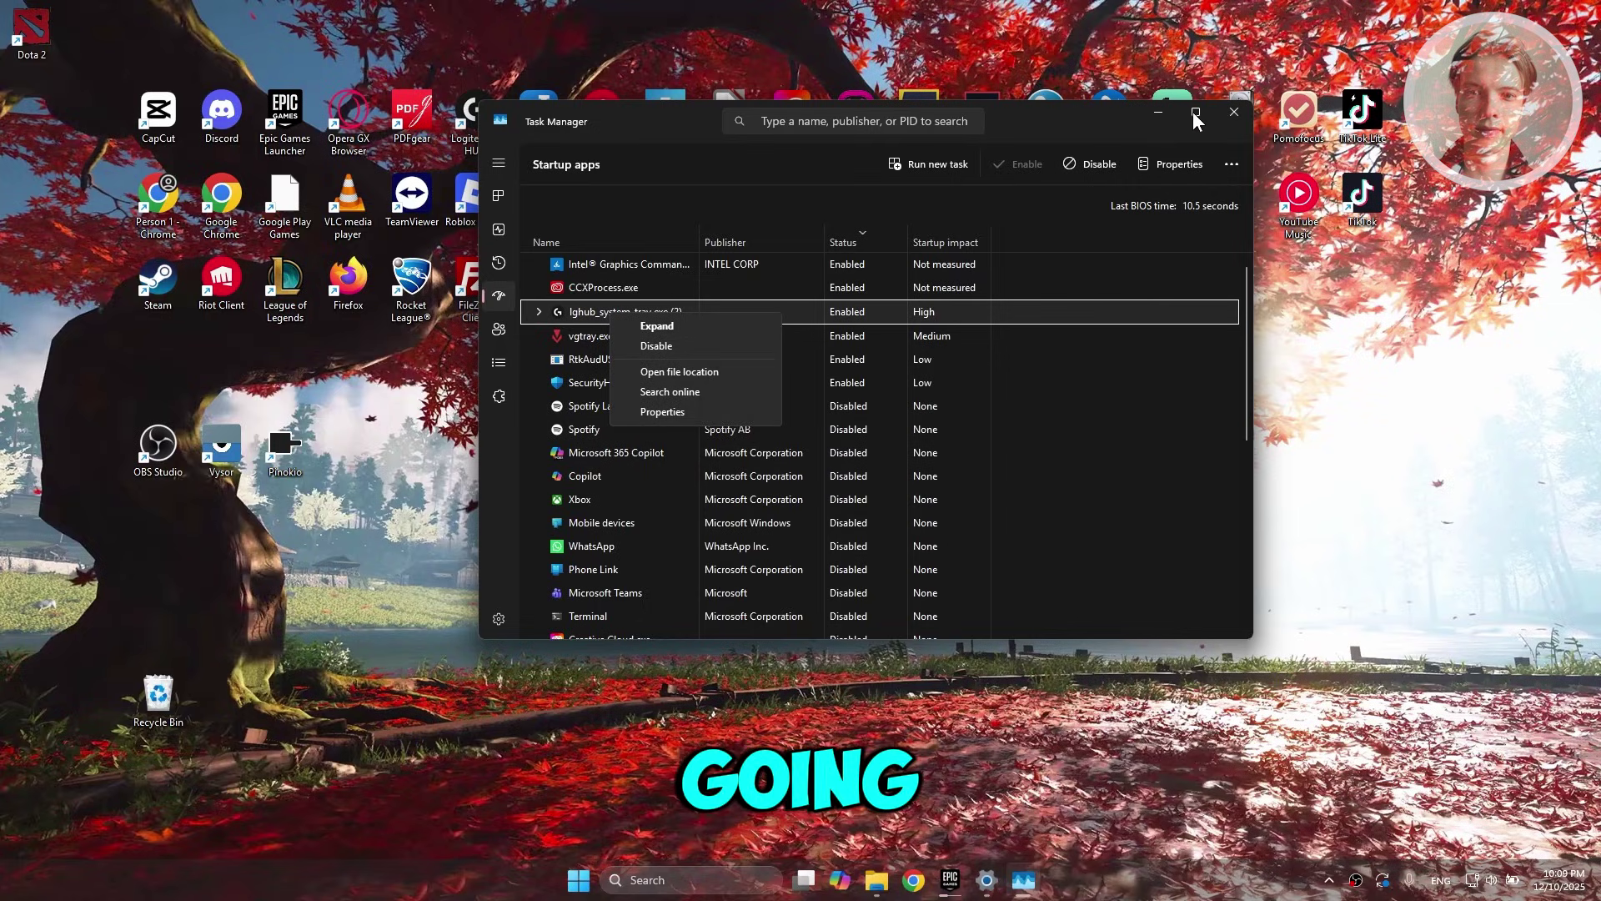
{"action": "left_click", "coordinate": [1238, 117]}
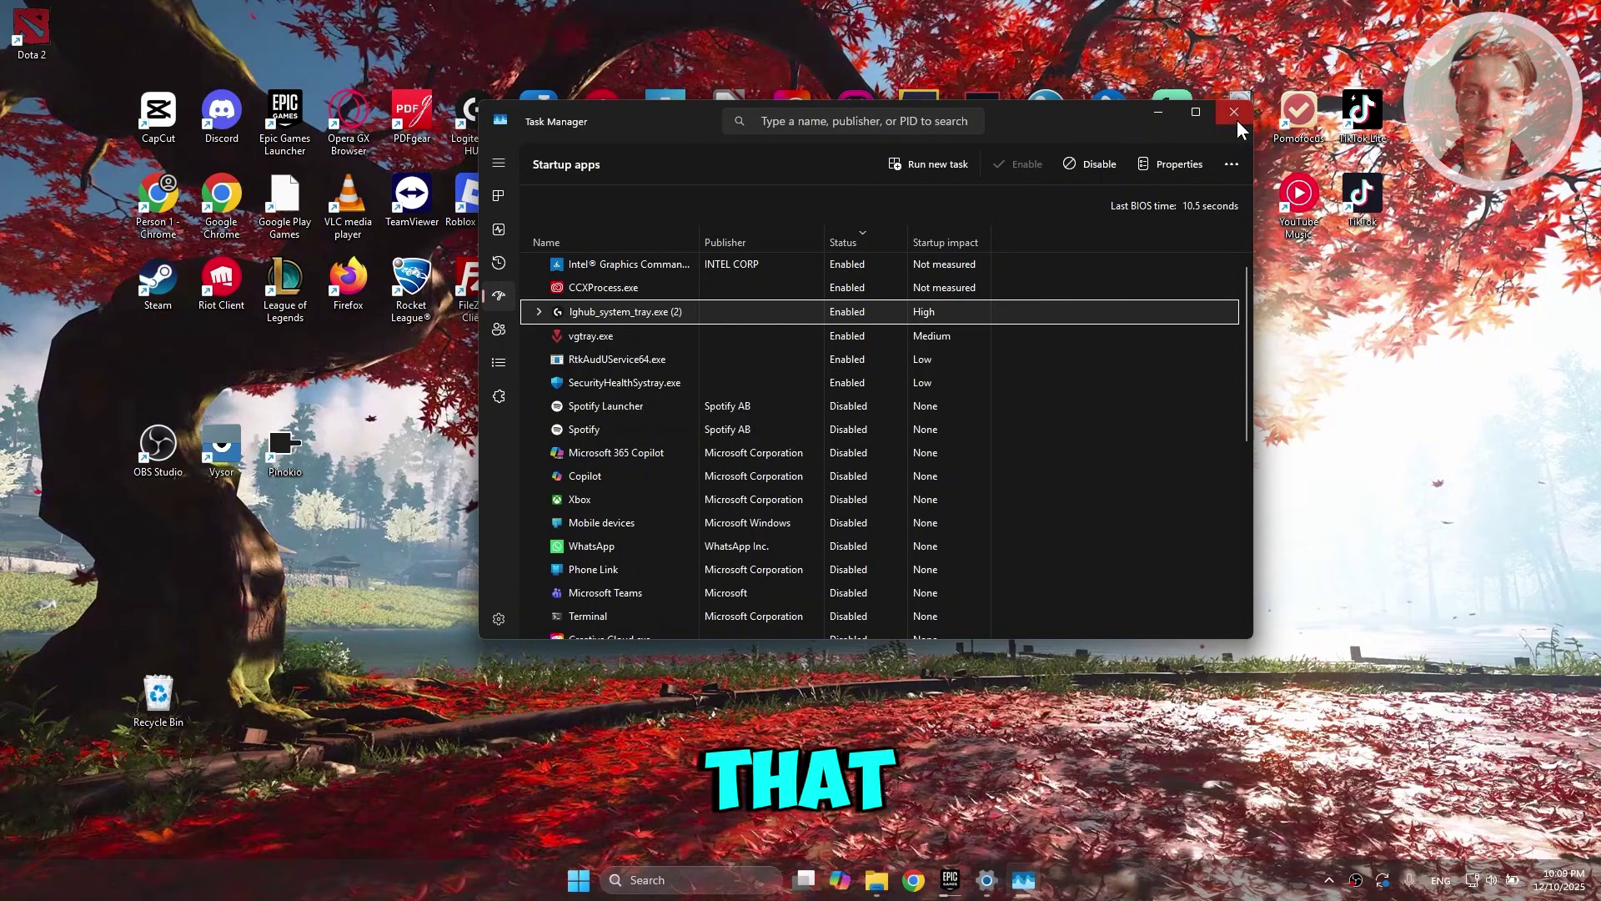
{"action": "left_click", "coordinate": [1237, 117]}
- Switch to the Epic Games Launcher and open its settings from the account options
{"action": "mouse_move", "coordinate": [963, 880]}
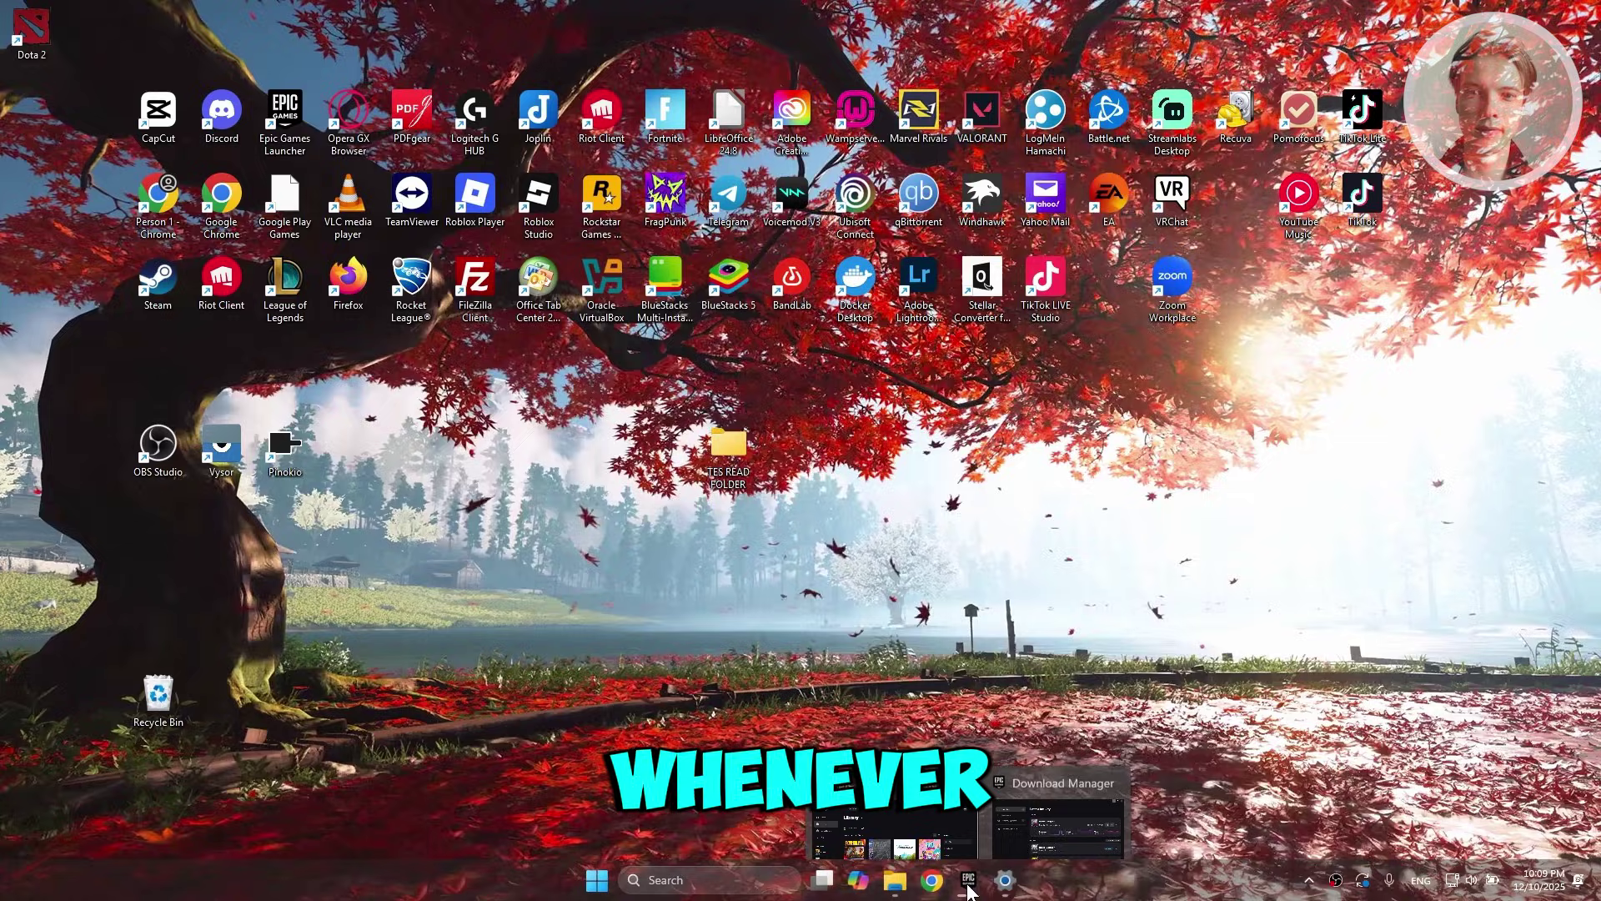
{"action": "left_click", "coordinate": [905, 726]}
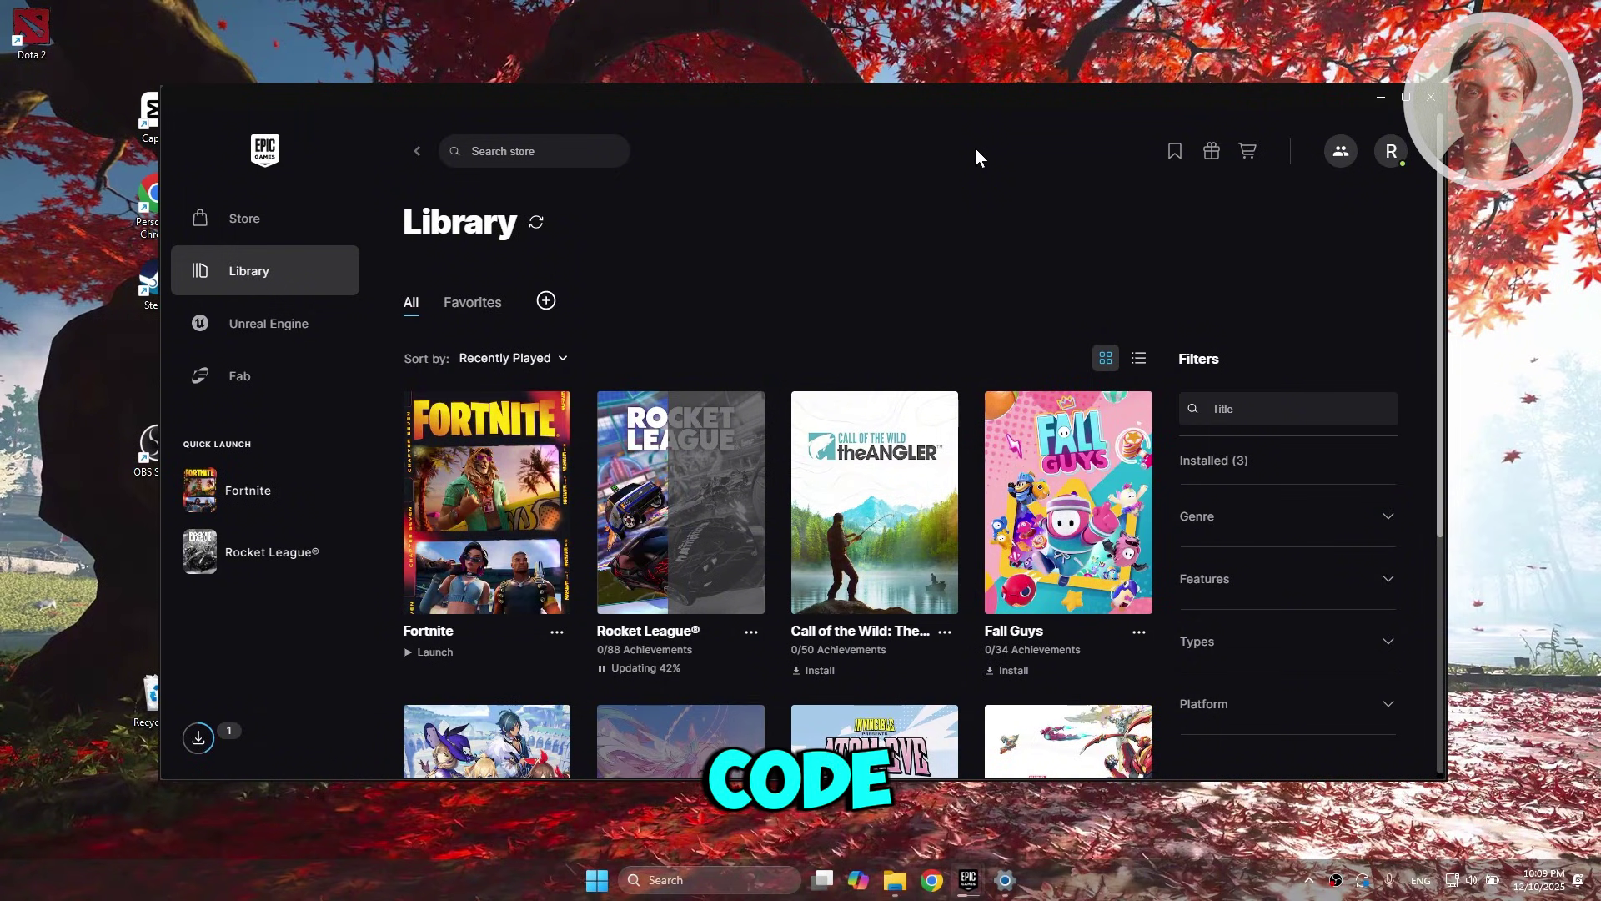
{"action": "left_click", "coordinate": [1392, 151]}
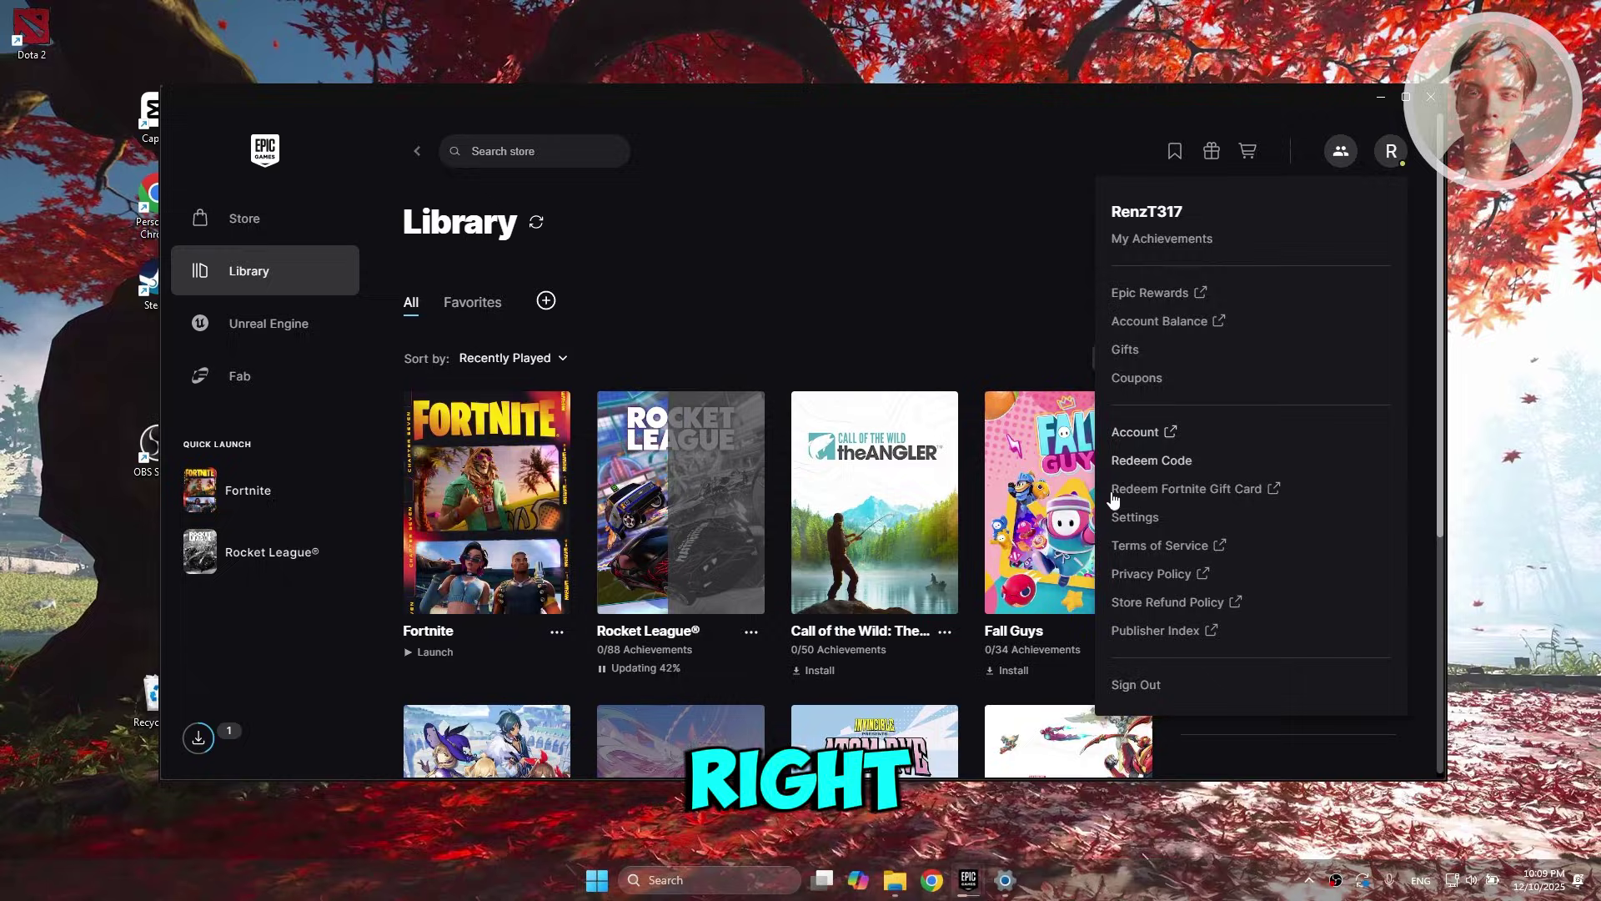
{"action": "left_click", "coordinate": [1127, 517]}
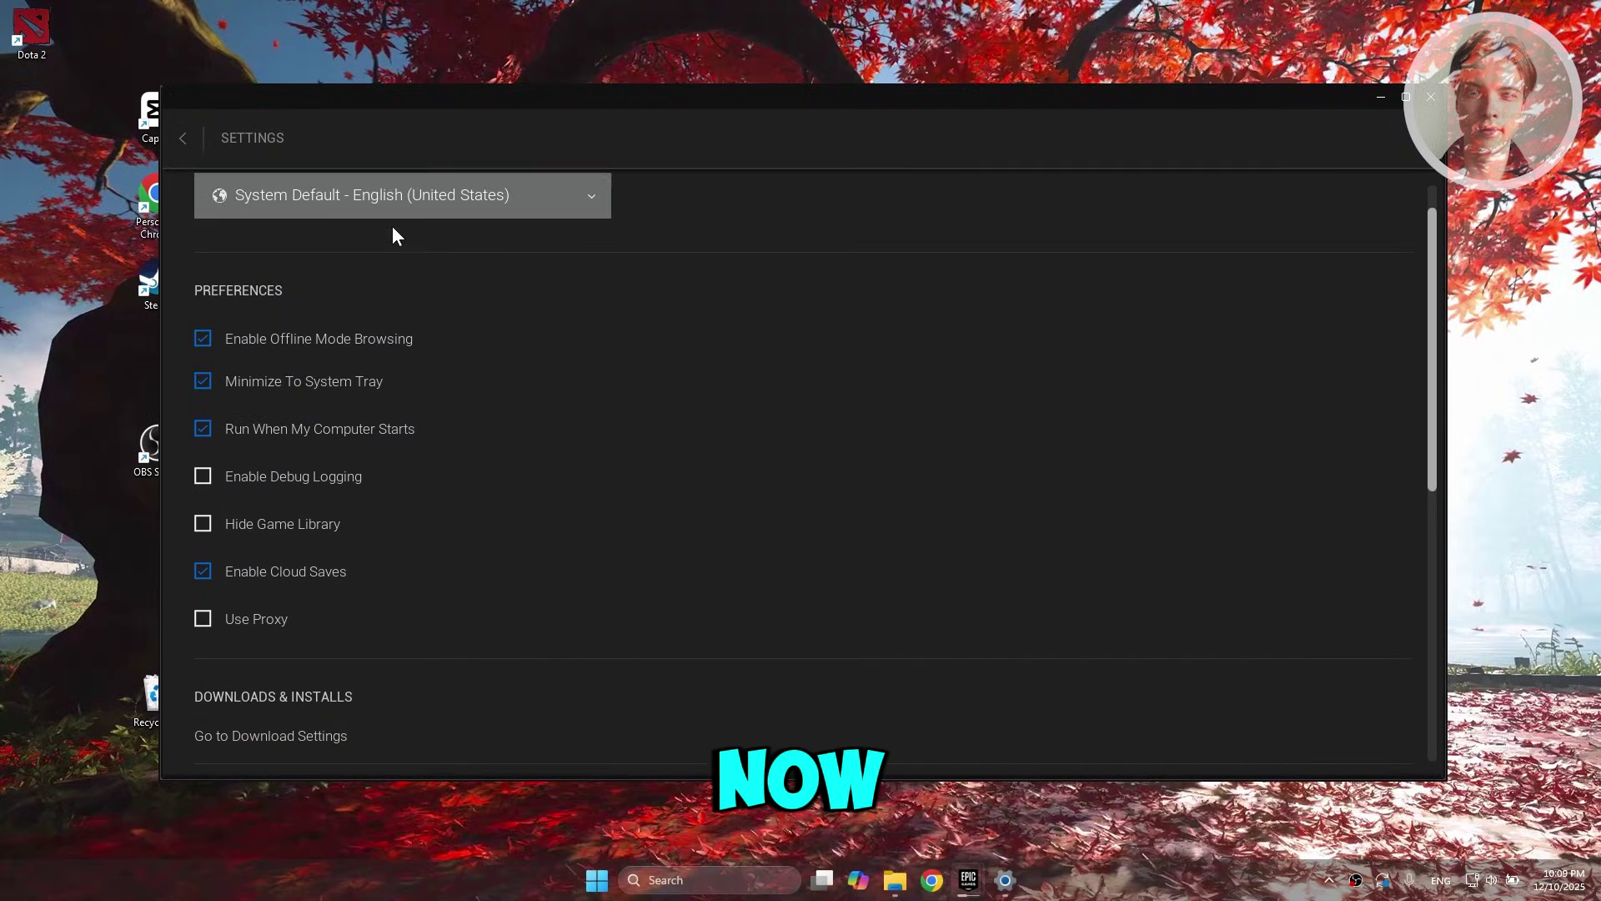
- Check Fortnite's additional command line arguments under the managed games and return to the library
{"action": "scroll", "coordinate": [398, 235], "scroll_direction": "down", "scroll_amount": 8}
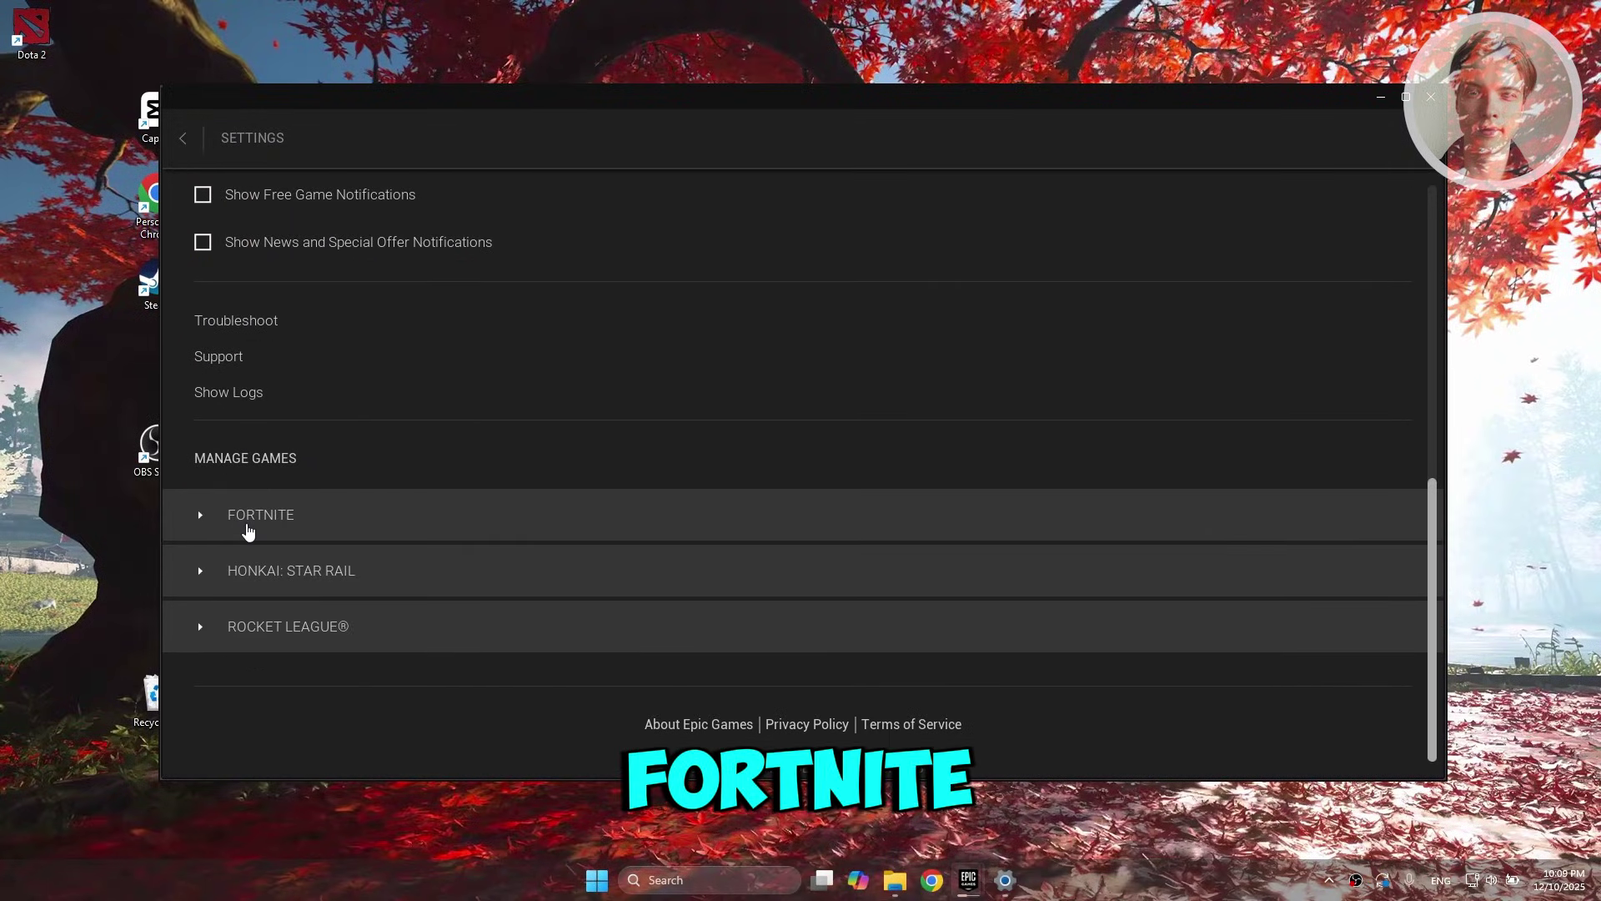
{"action": "left_click", "coordinate": [225, 510]}
{"action": "scroll", "coordinate": [369, 397], "scroll_direction": "down", "scroll_amount": 2}
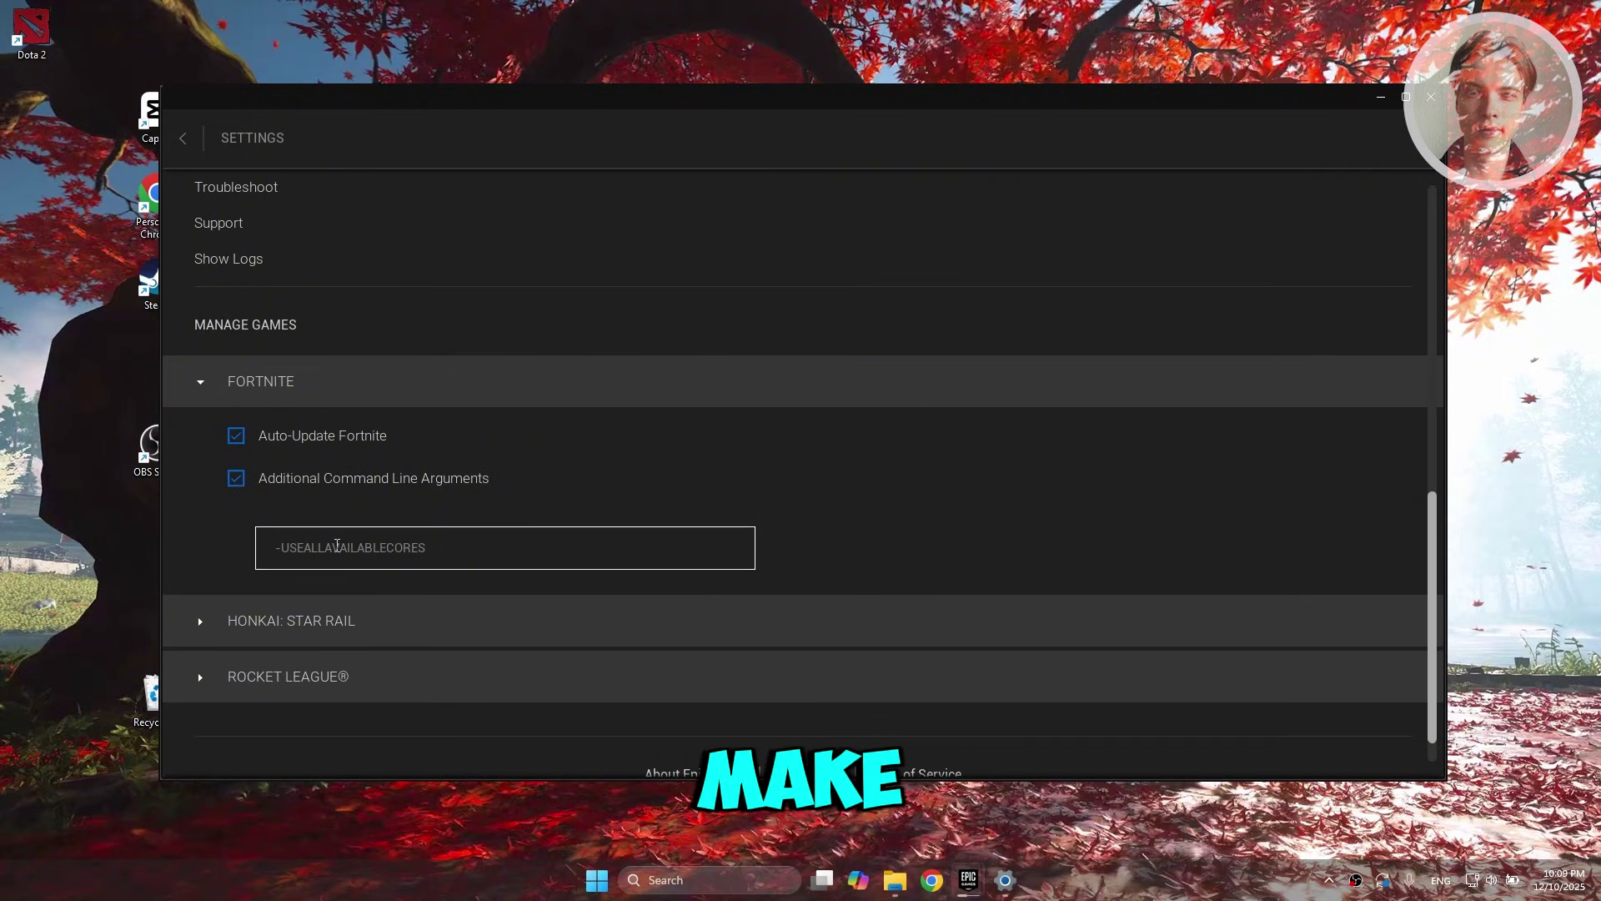
{"action": "left_click", "coordinate": [469, 547]}
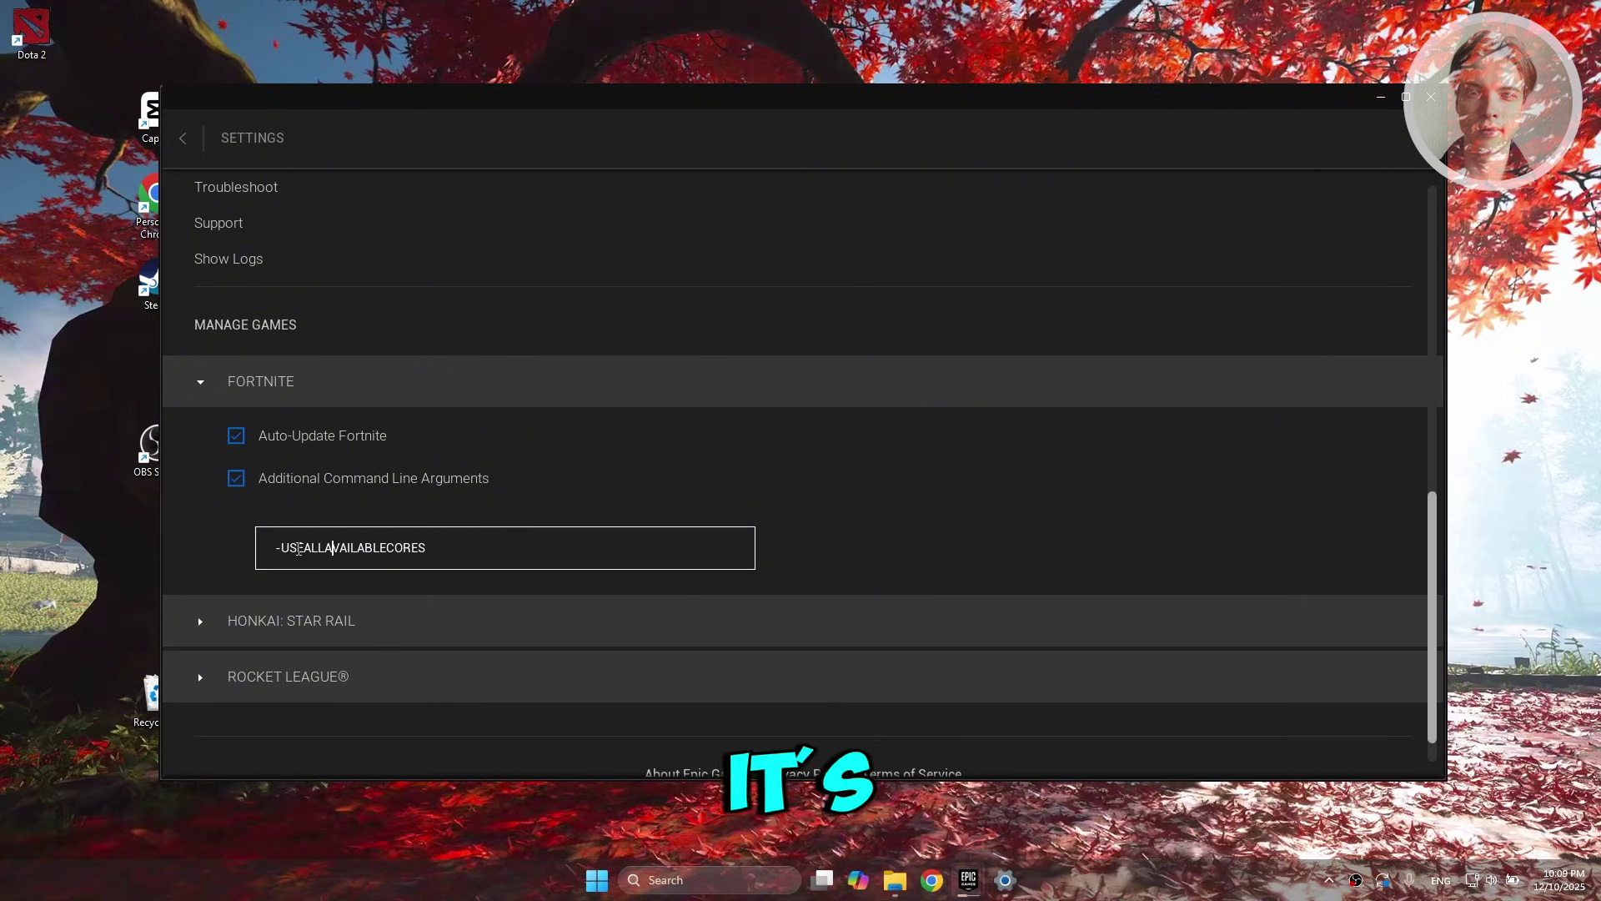
{"action": "left_click_drag", "start_coordinate": [276, 547], "coordinate": [445, 545]}
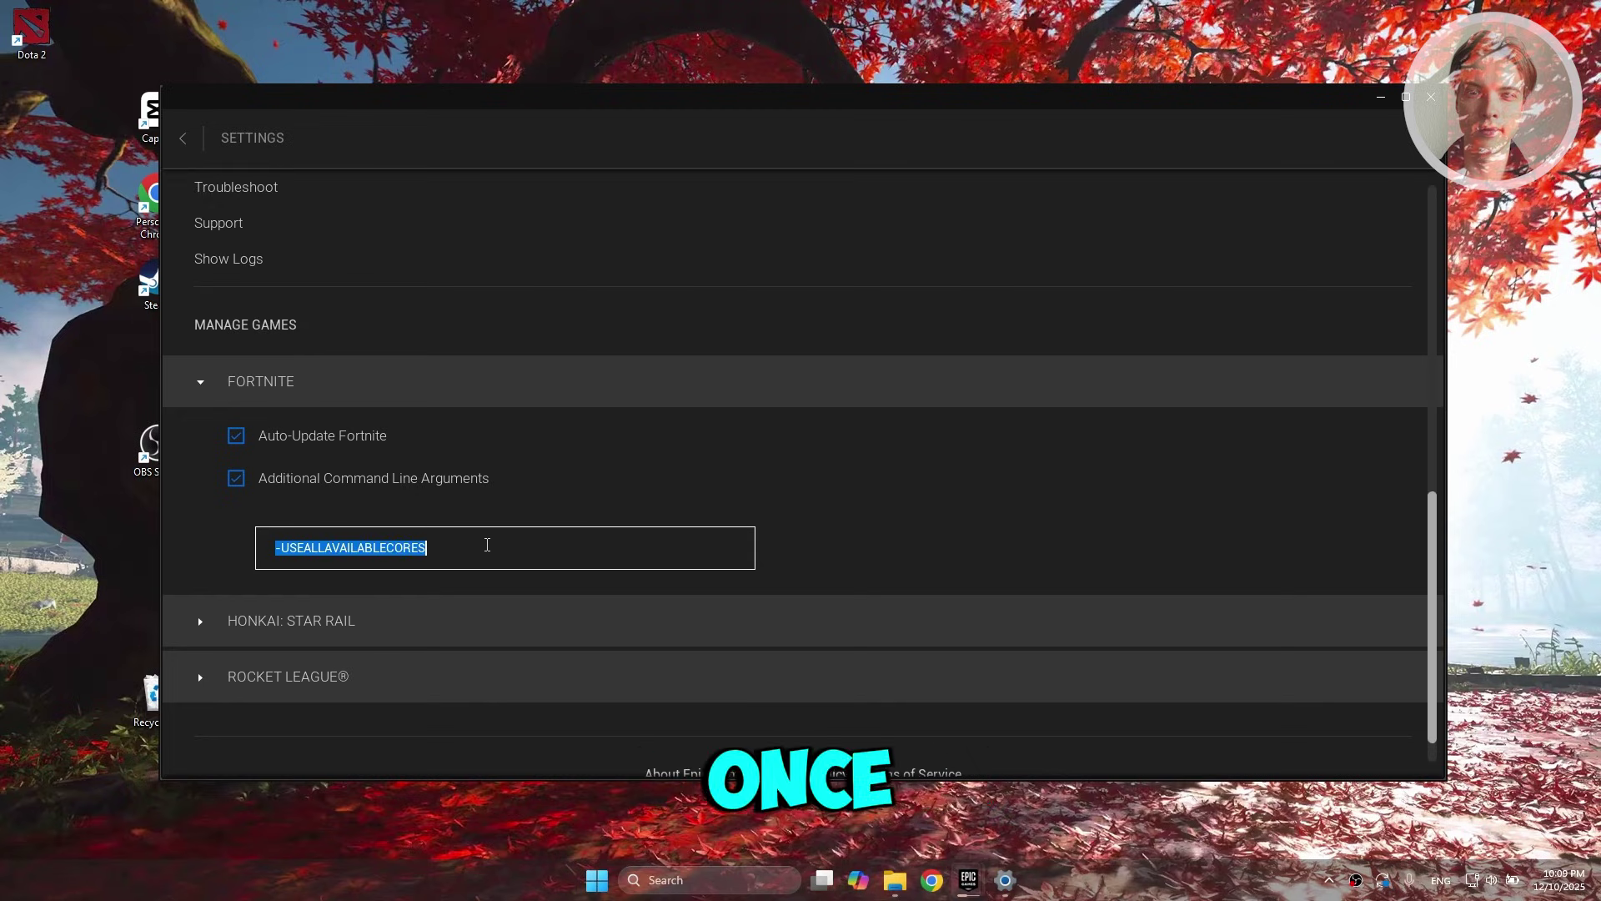
{"action": "left_click", "coordinate": [490, 547]}
{"action": "scroll", "coordinate": [987, 404], "scroll_direction": "up", "scroll_amount": 5}
{"action": "left_click", "coordinate": [184, 141]}
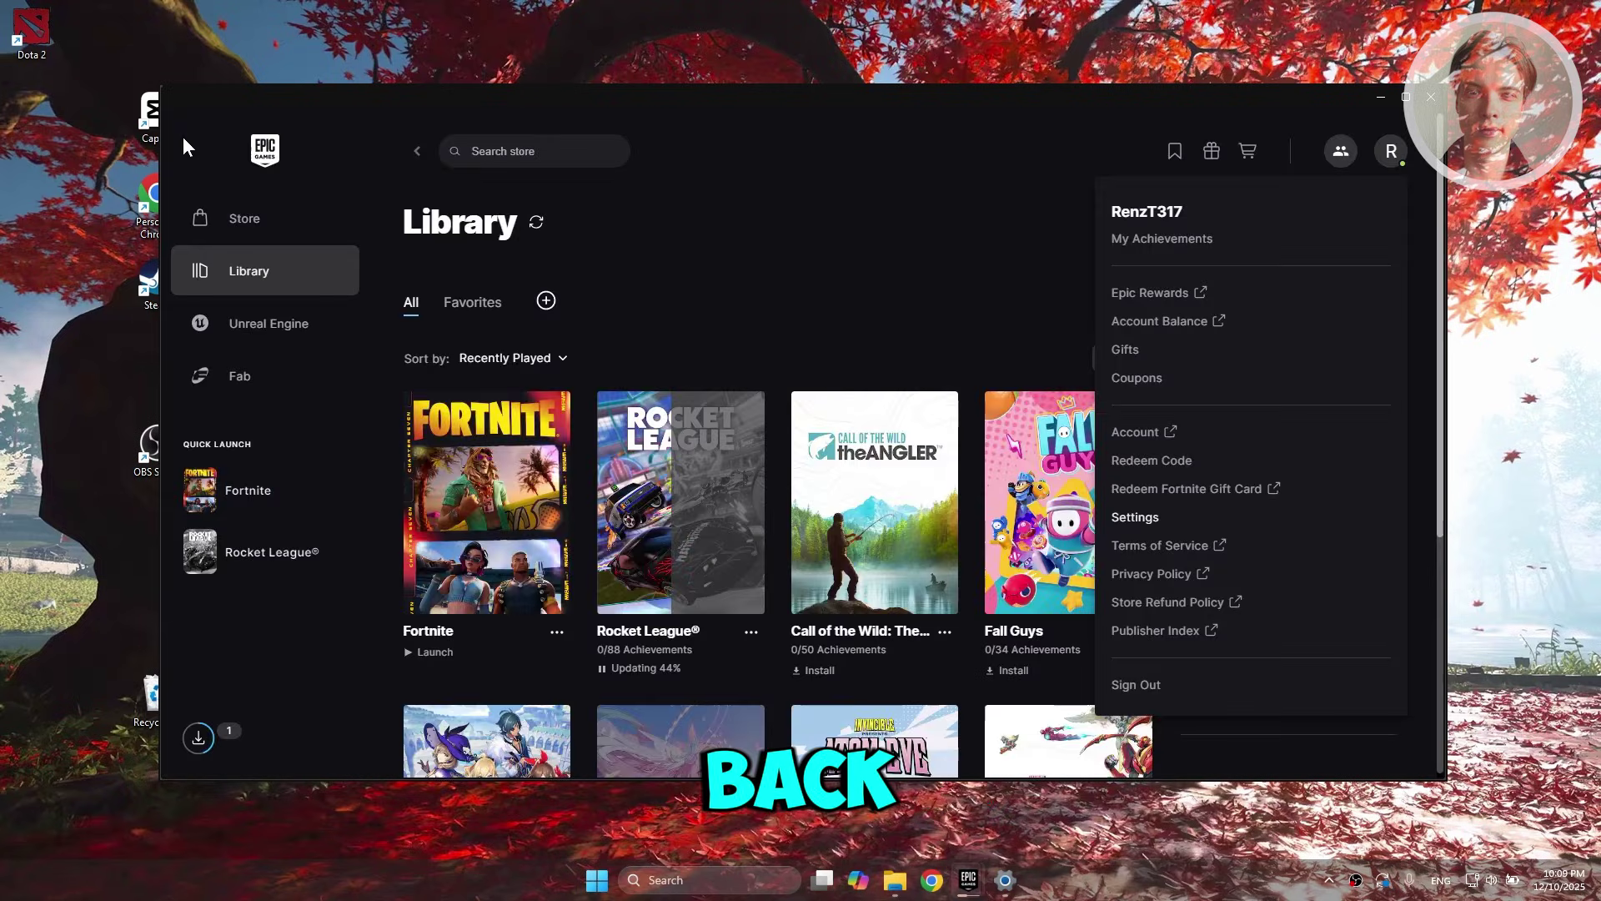
{"action": "left_click", "coordinate": [1013, 179]}
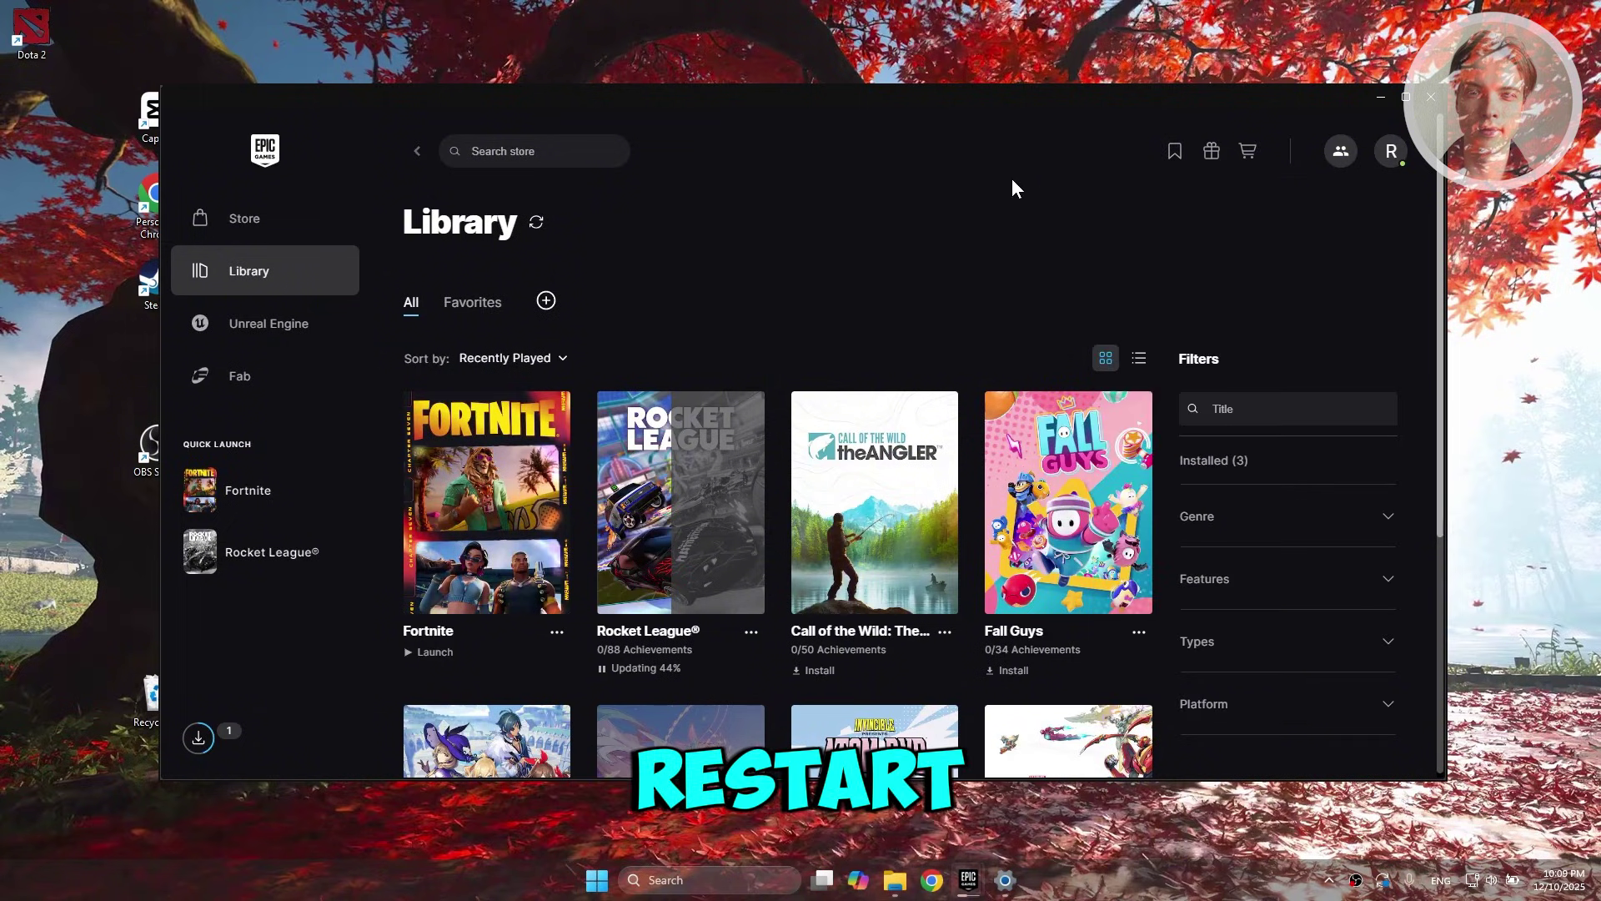